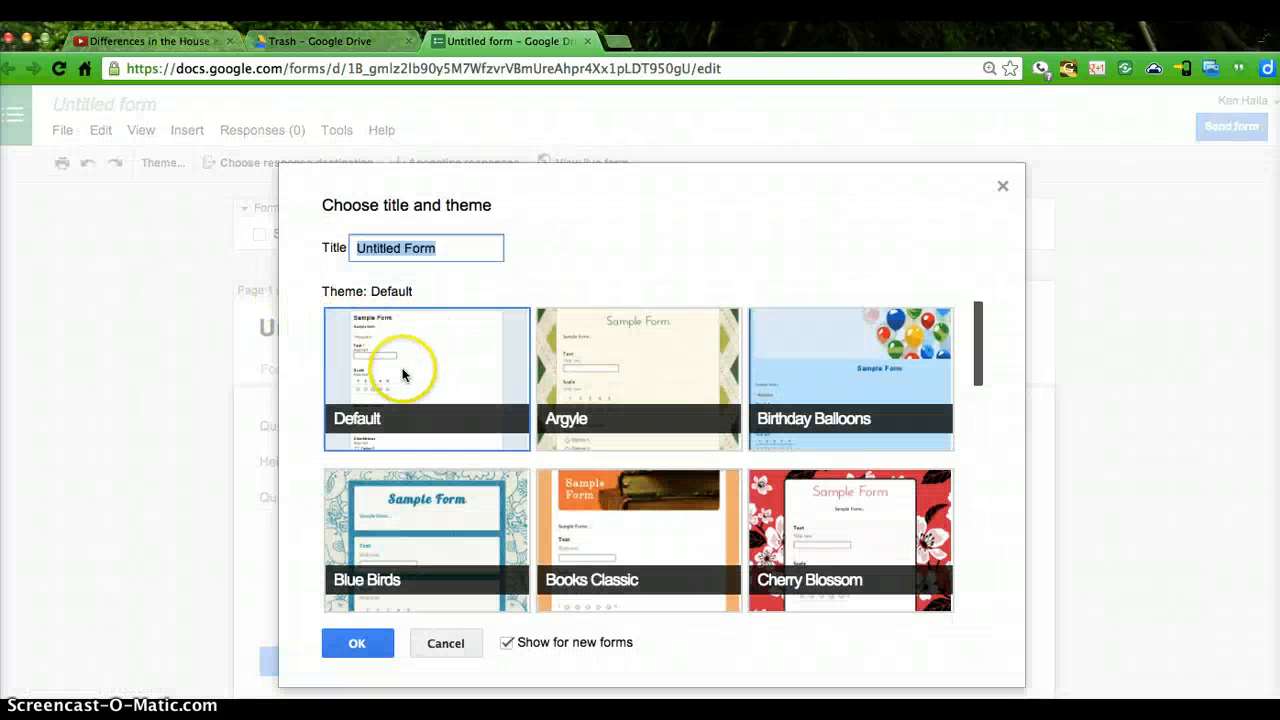
Step: Accept the Default theme and the Untitled Form title for the new form
left_click(403, 374)
scroll(711, 423, "down", 3)
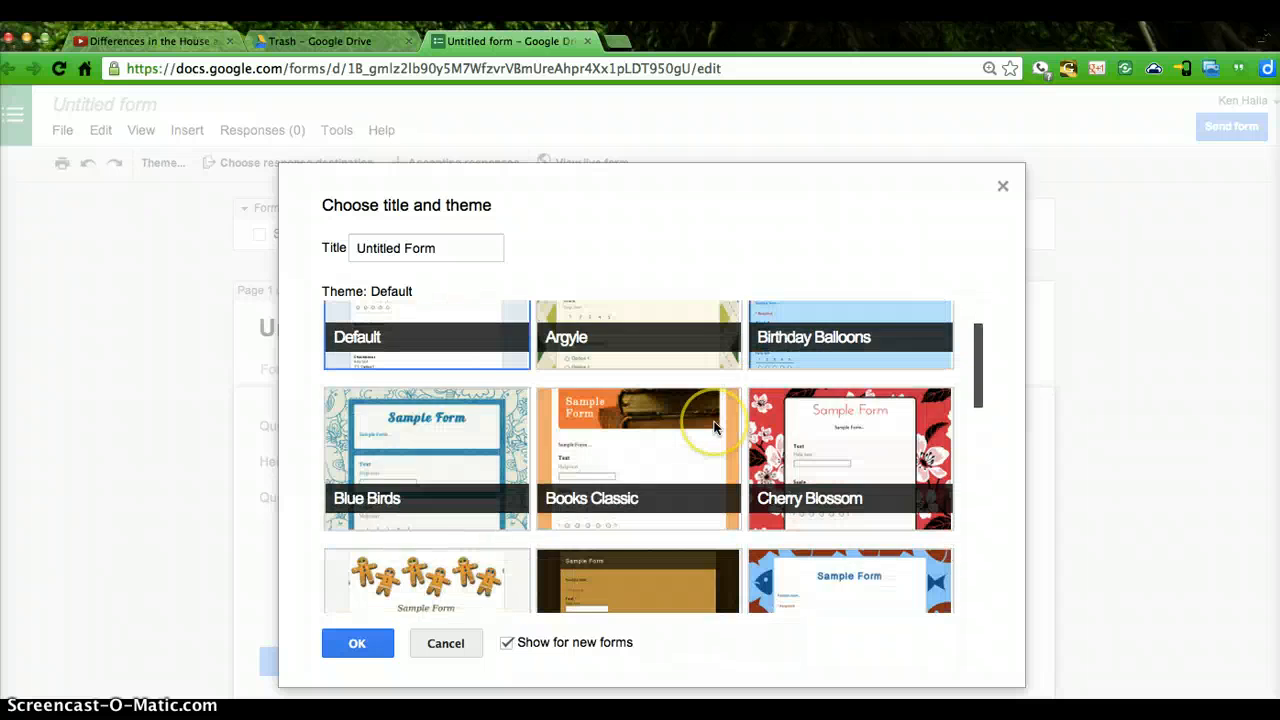
scroll(714, 427, "up", 3)
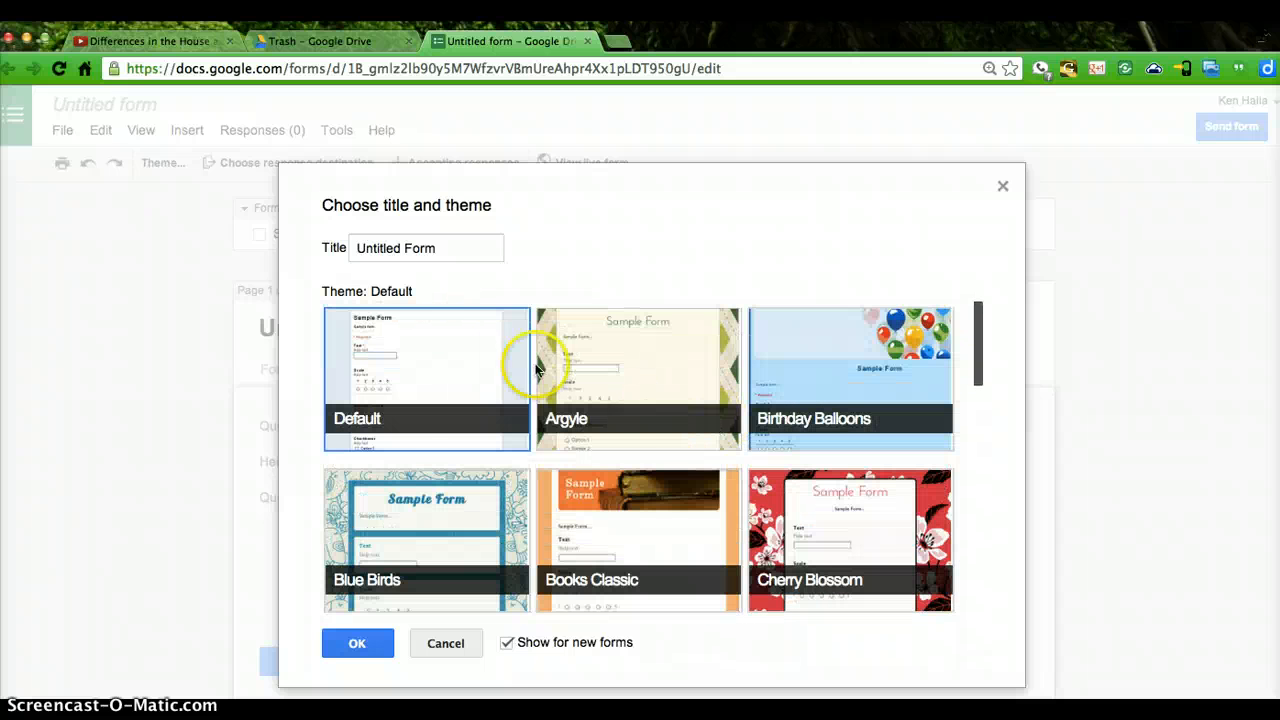
left_click(358, 644)
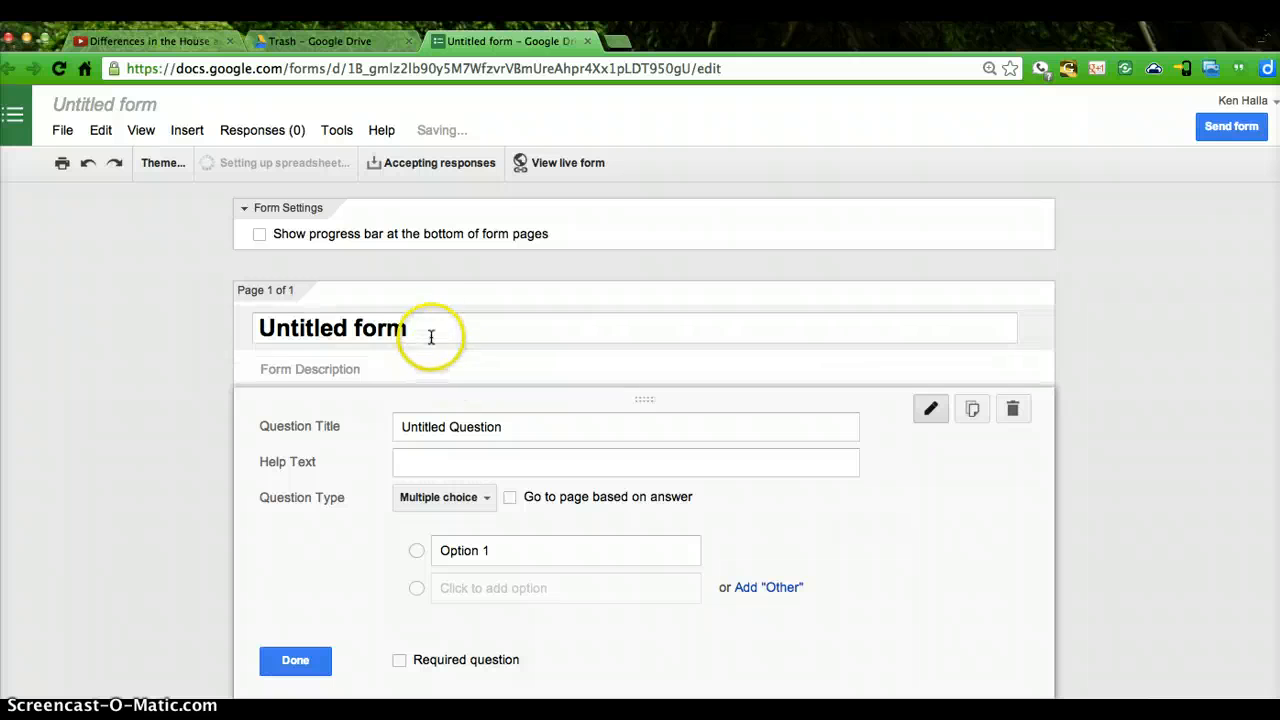
left_click(443, 427)
left_click(405, 426)
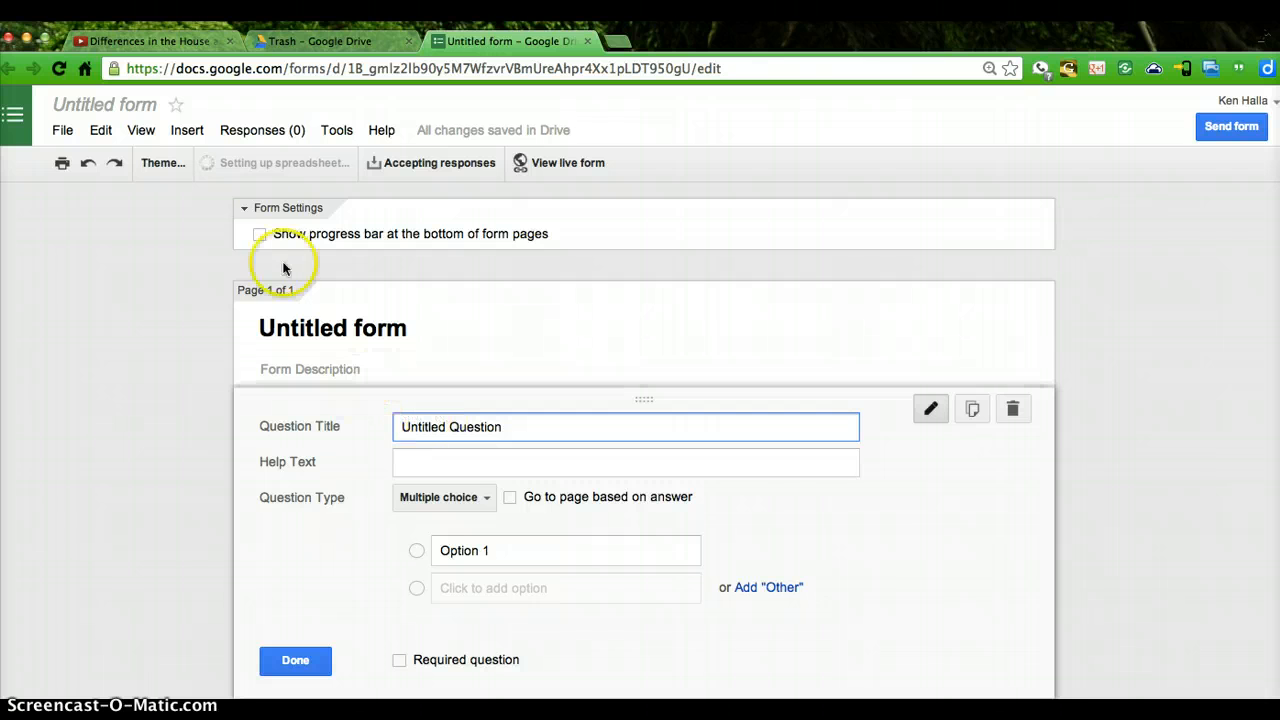
Step: Insert the YouTube video "Differences in the House and Senate" into the form using the URL copied from its open YouTube page
left_click(187, 132)
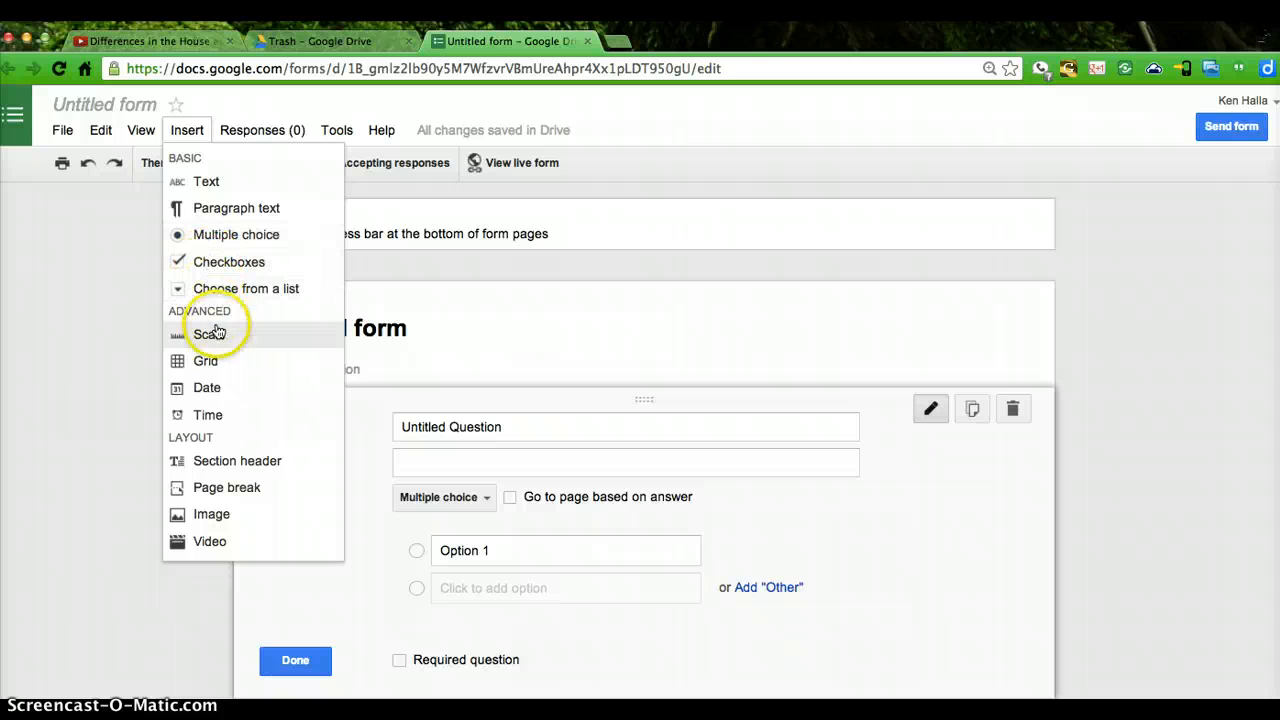
left_click(219, 540)
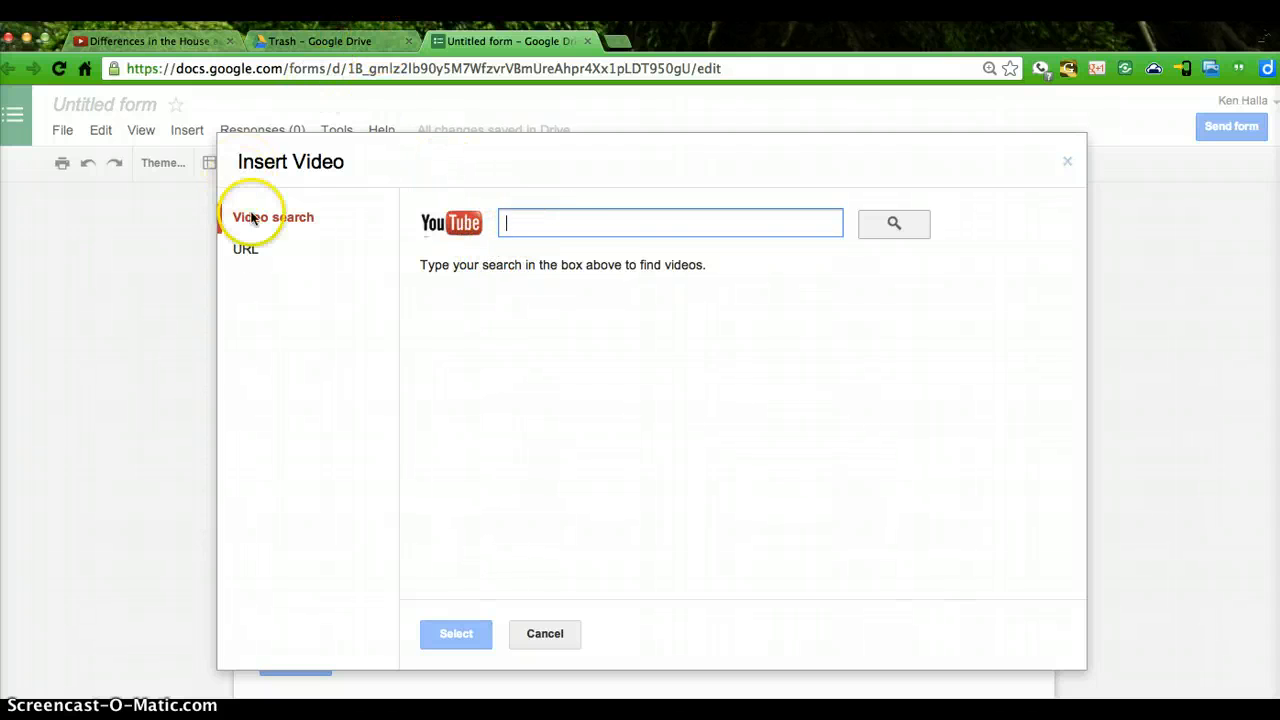
left_click(246, 249)
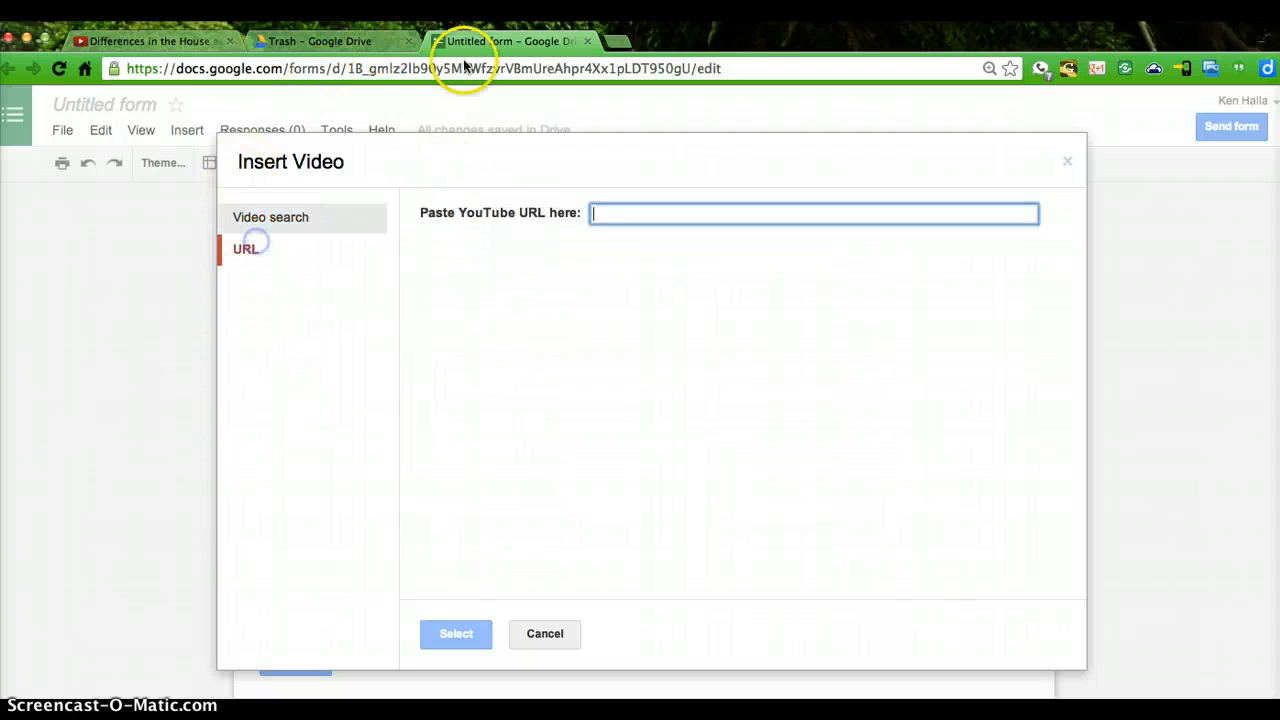
left_click(165, 41)
left_click(314, 69)
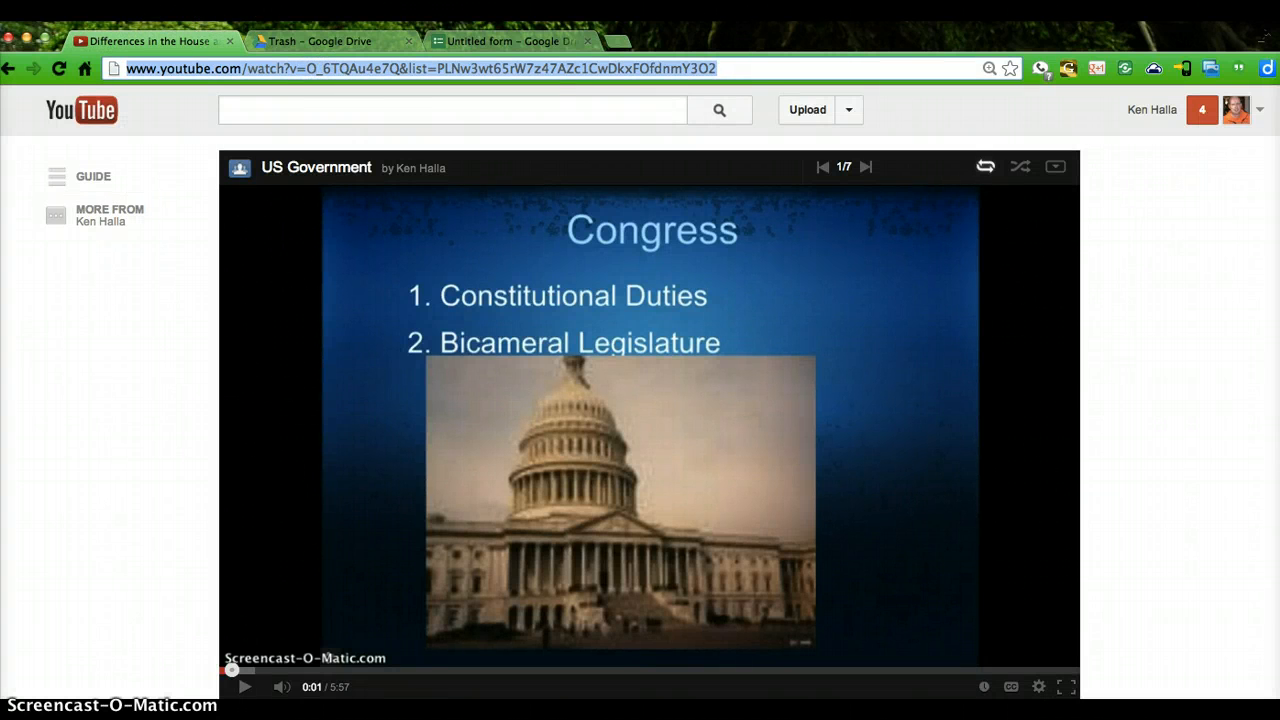
left_click(521, 38)
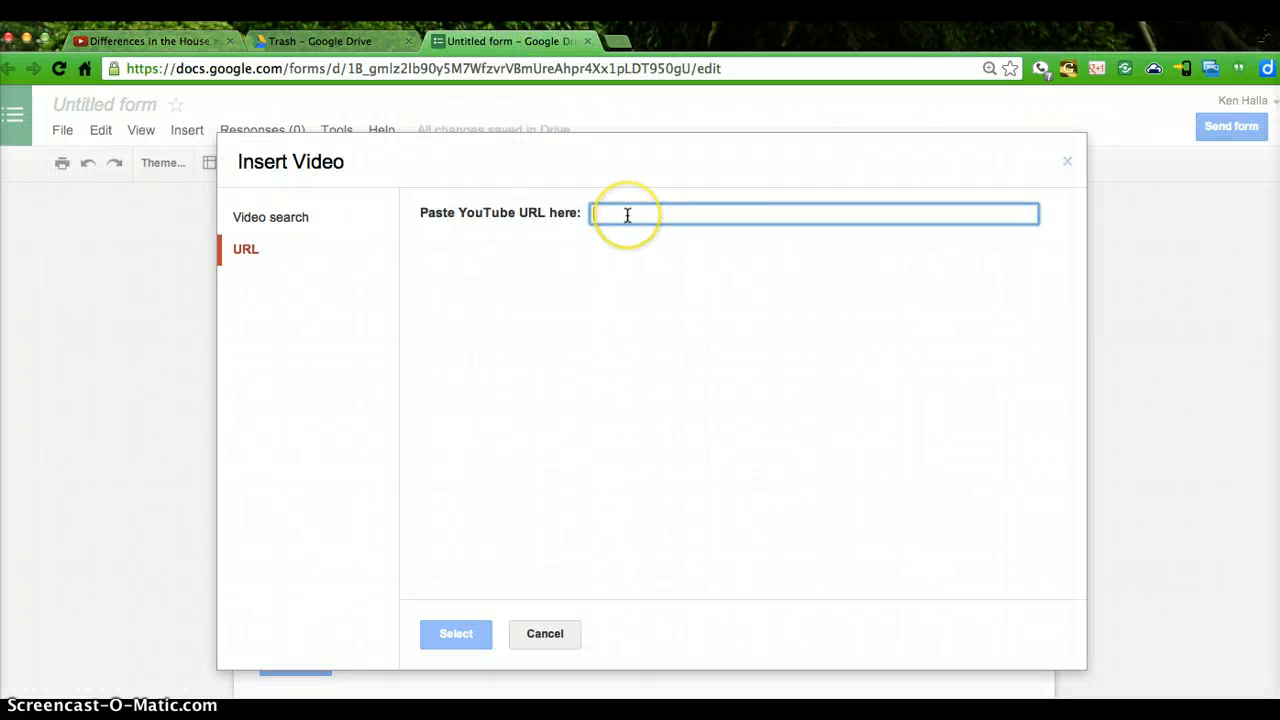
type("https://www.youtube.com/watch?v=O_6TQAu4e7Q&list=PLNw3wt65rW7z47AZc1CwDkxFOfdnmY3O2")
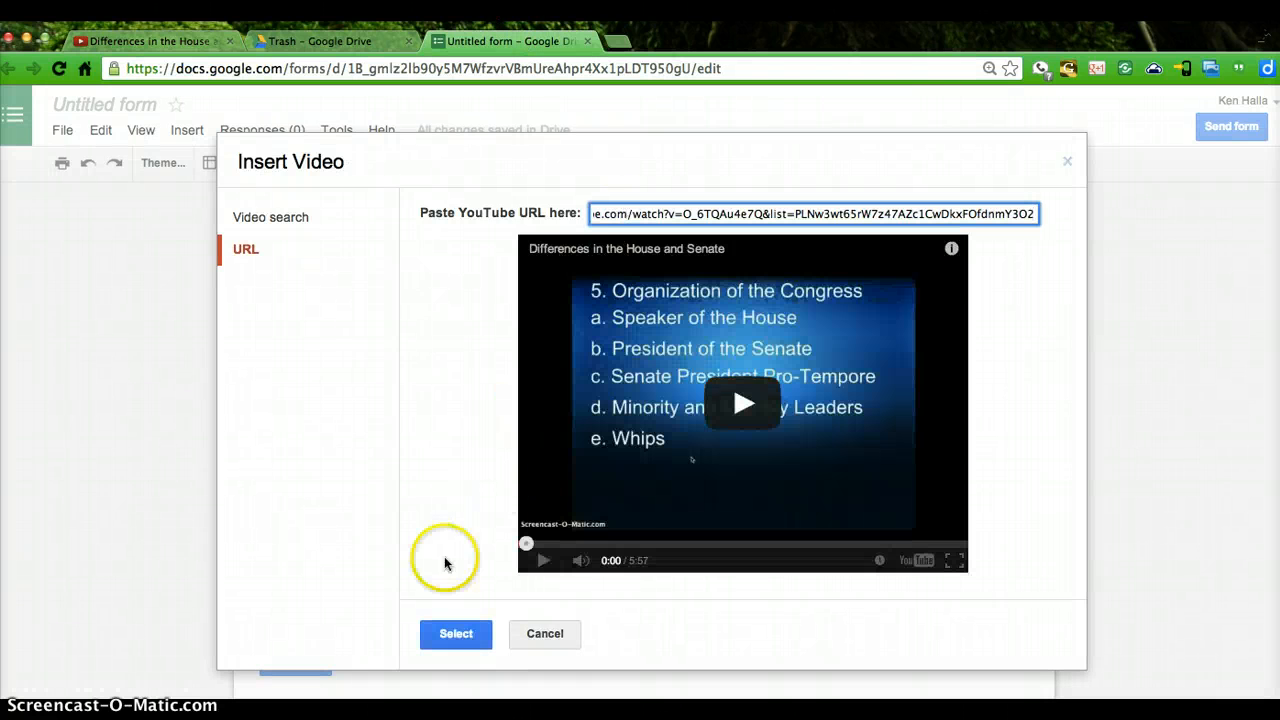
left_click(455, 630)
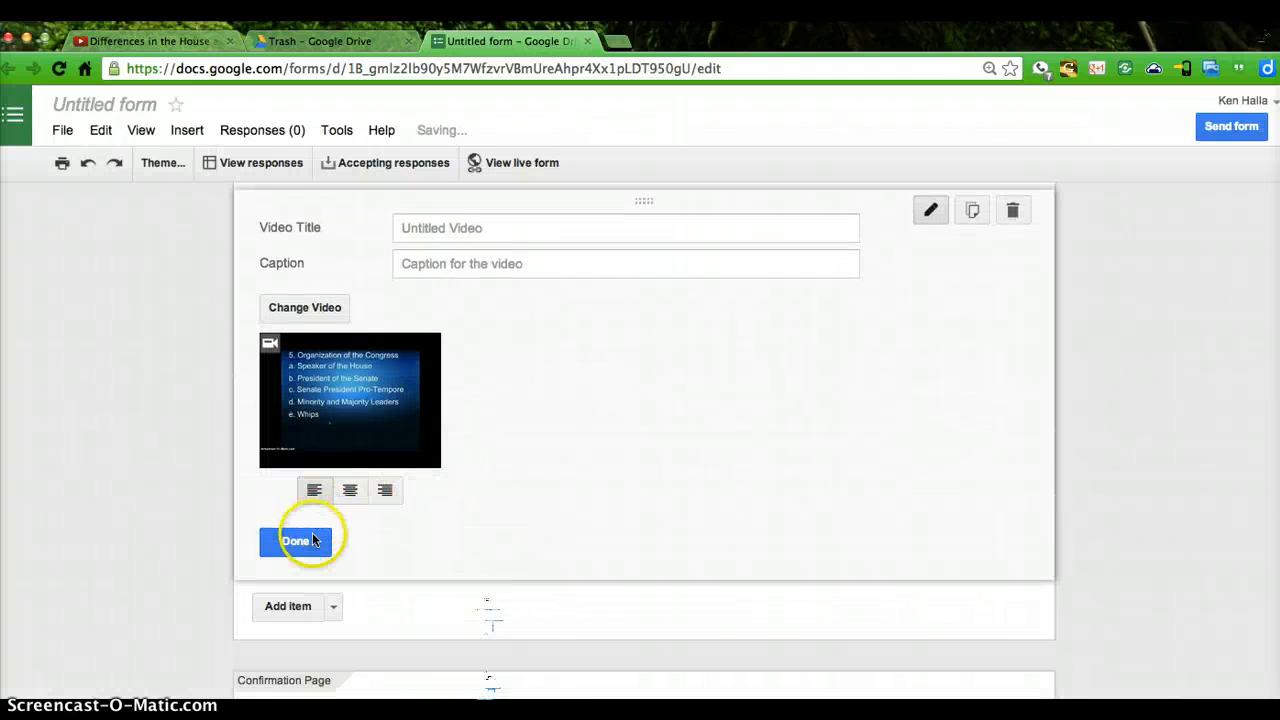
Step: Title the inserted video "Here is the video to watch for our next class." and finish editing it
left_click(489, 227)
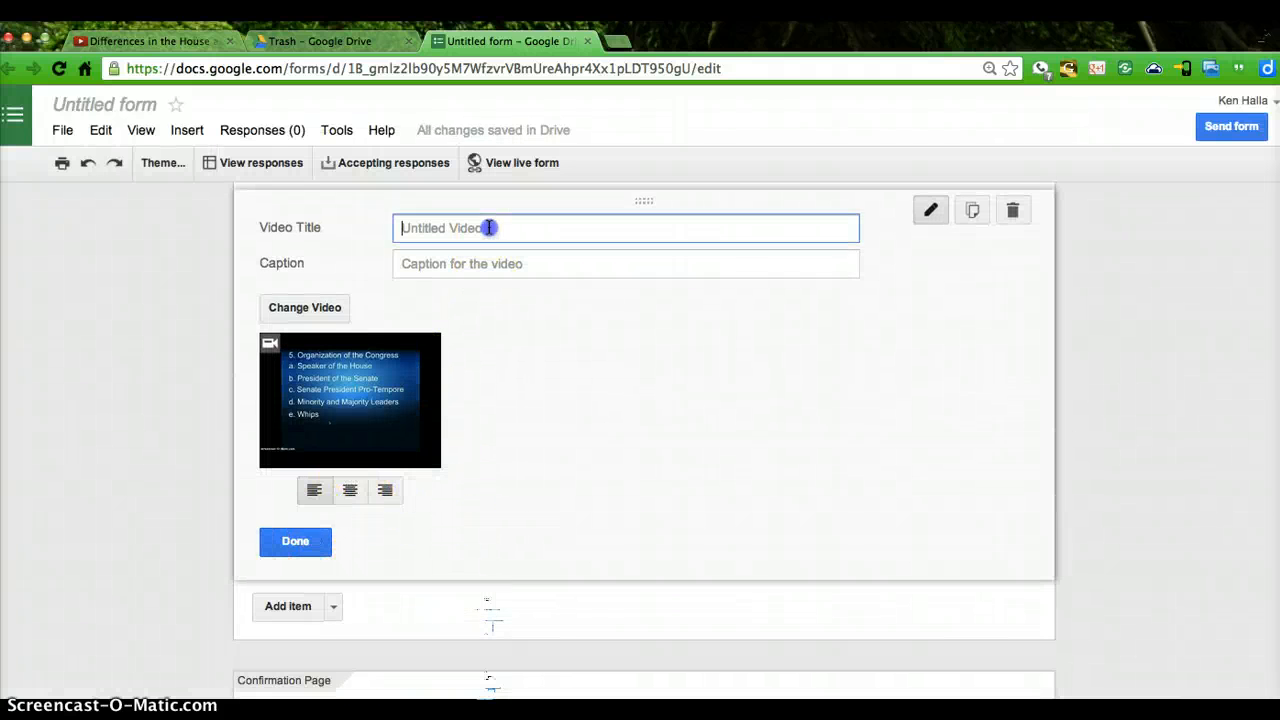
type("He")
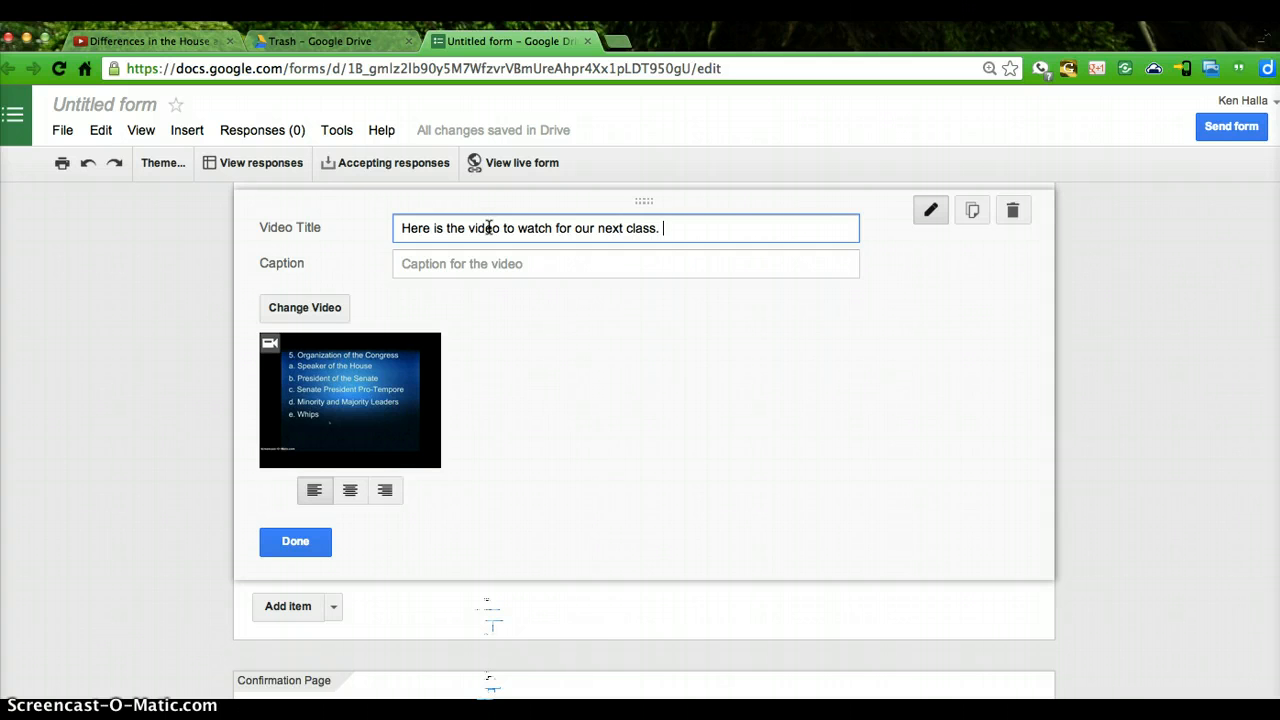
left_click(302, 542)
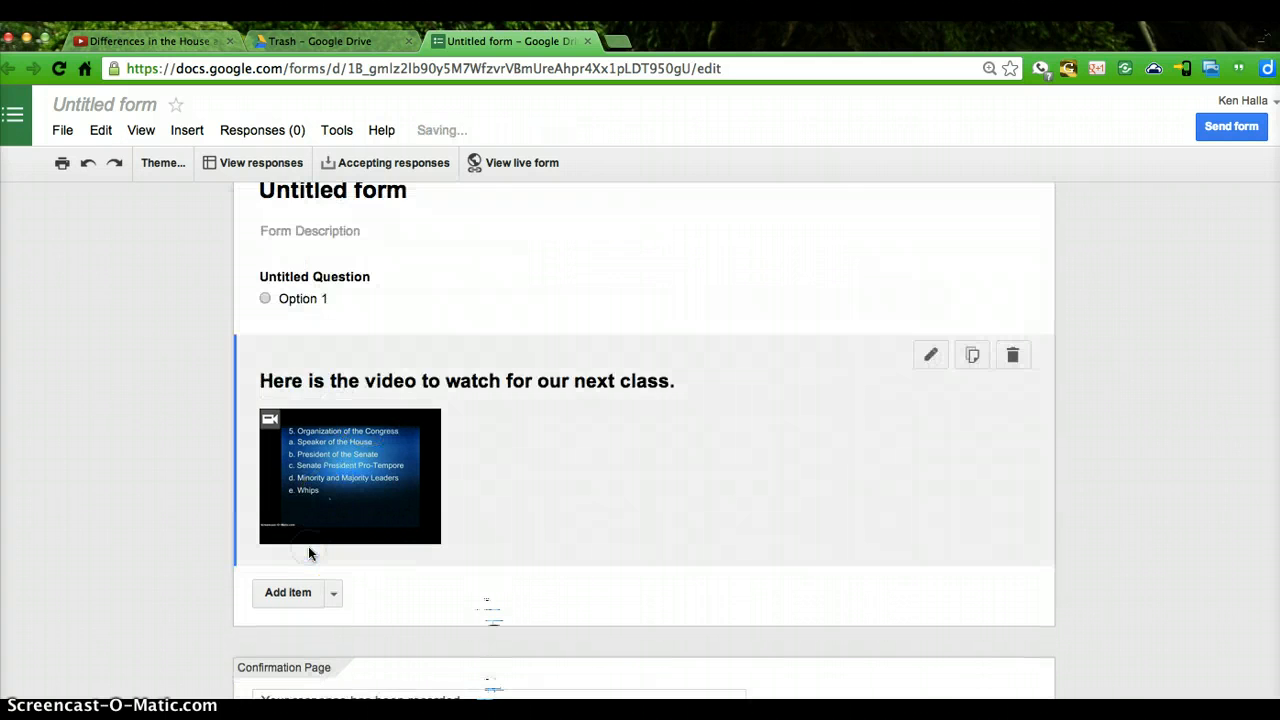
left_click(520, 494)
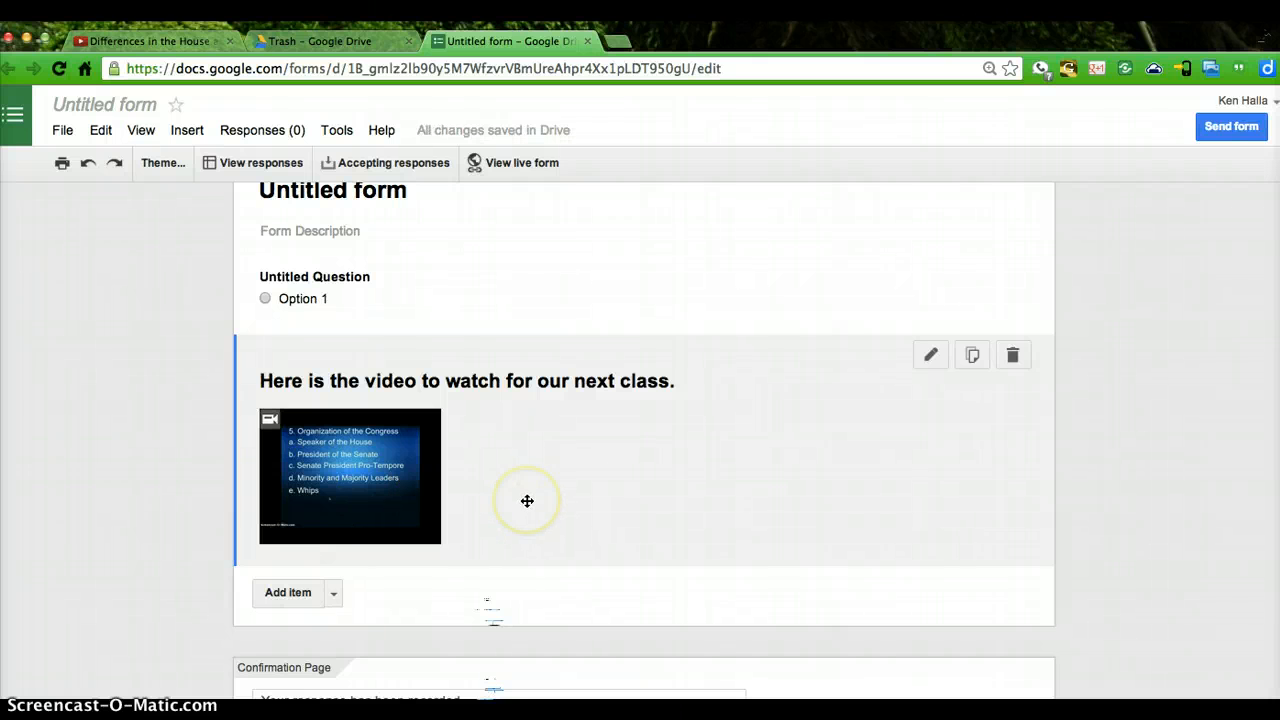
Step: Change the form's heading to "Differences between Senate and House"
left_click(379, 191)
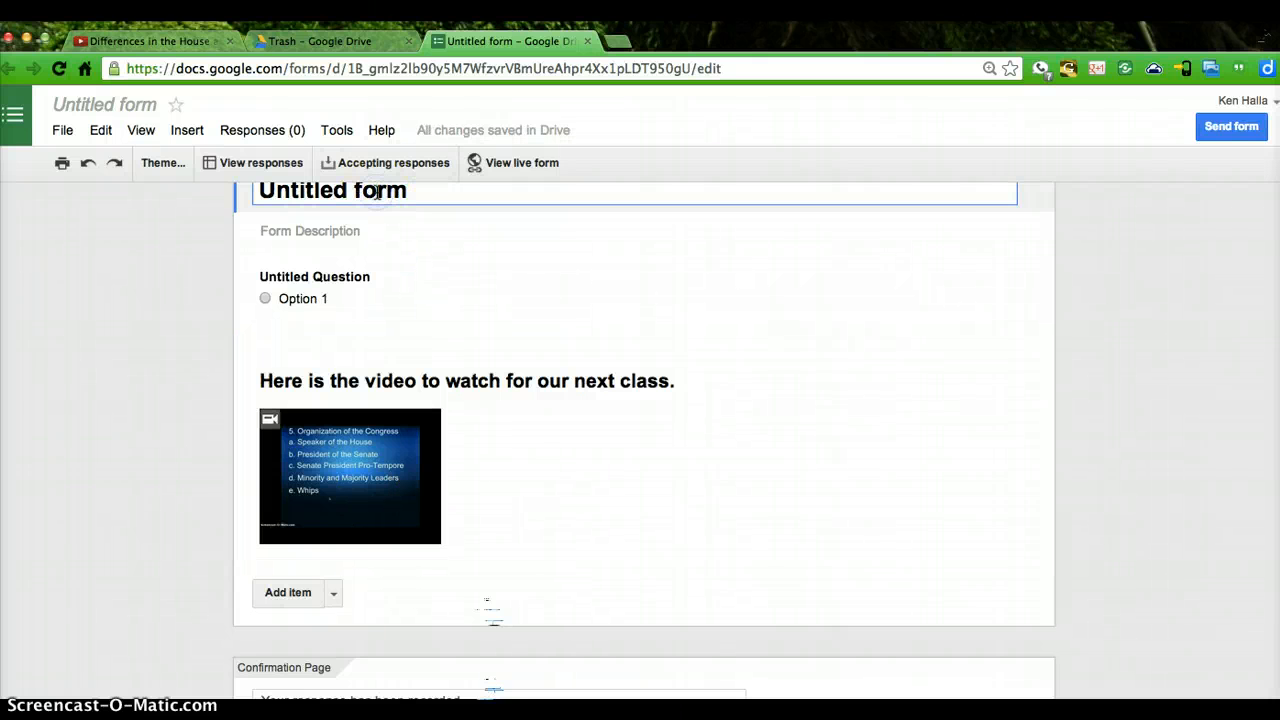
left_click_drag(411, 193, 277, 189)
type("Di")
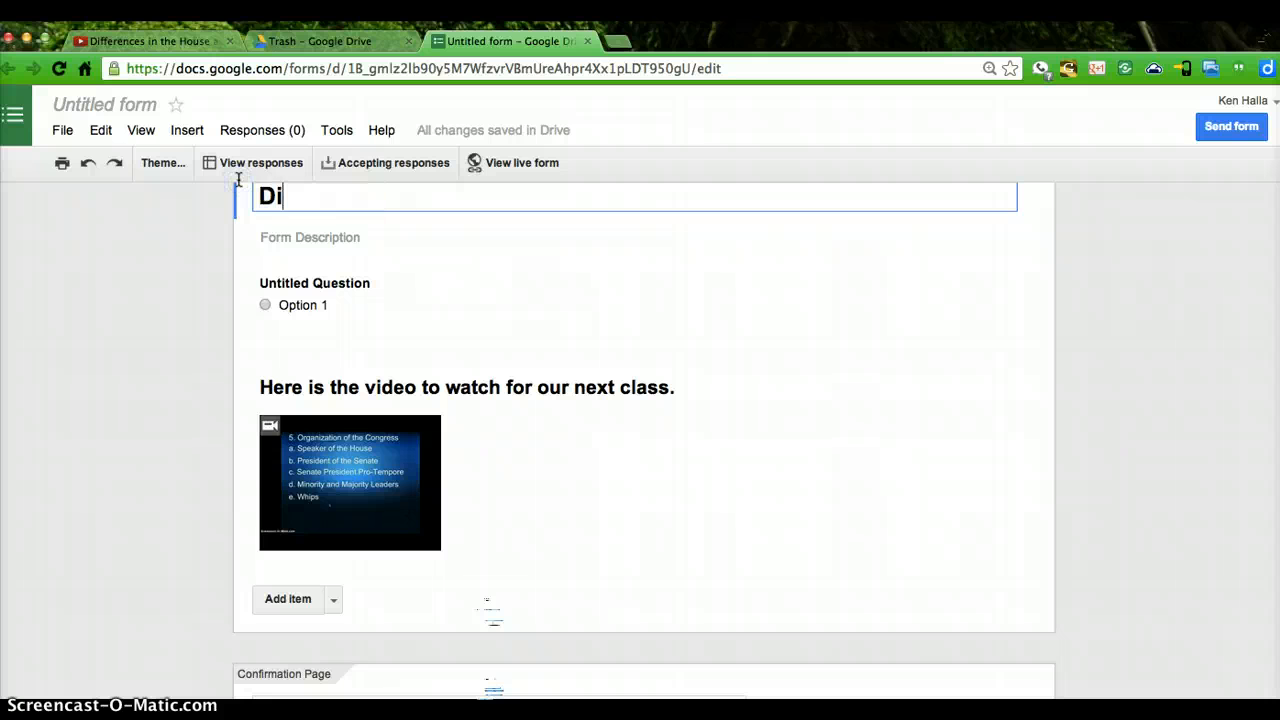
type("fferences")
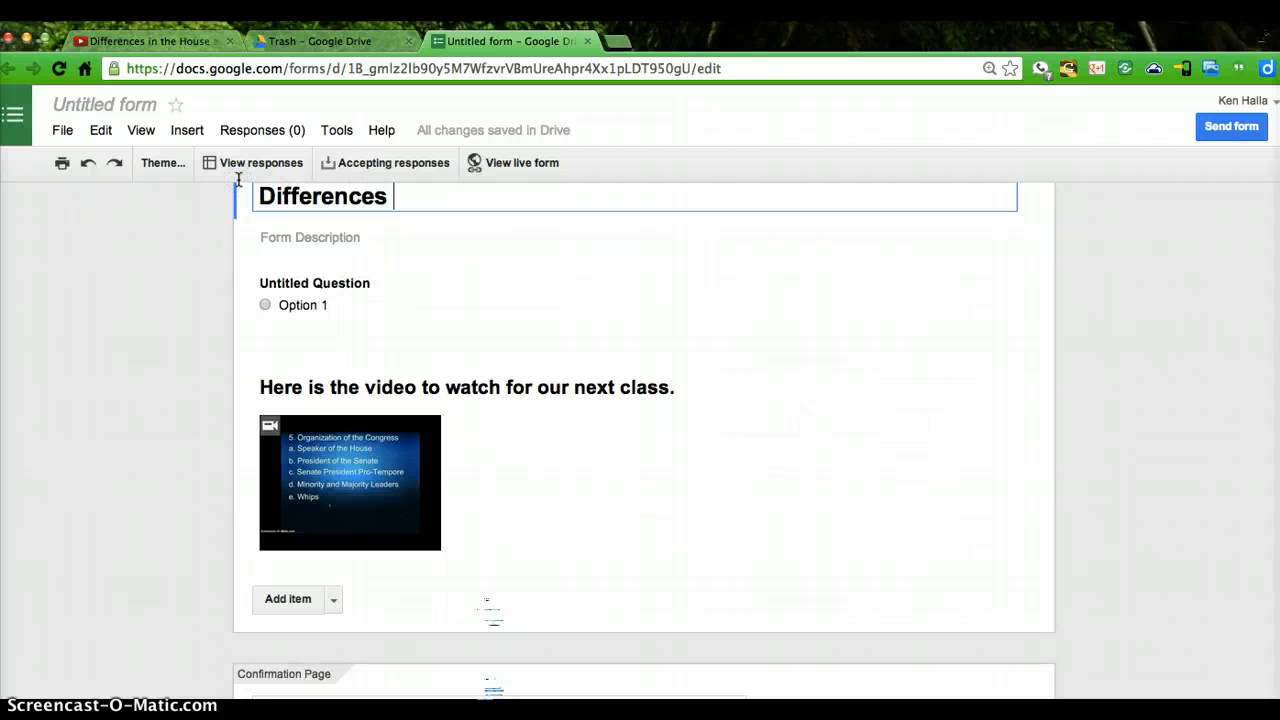
type(" between Sen")
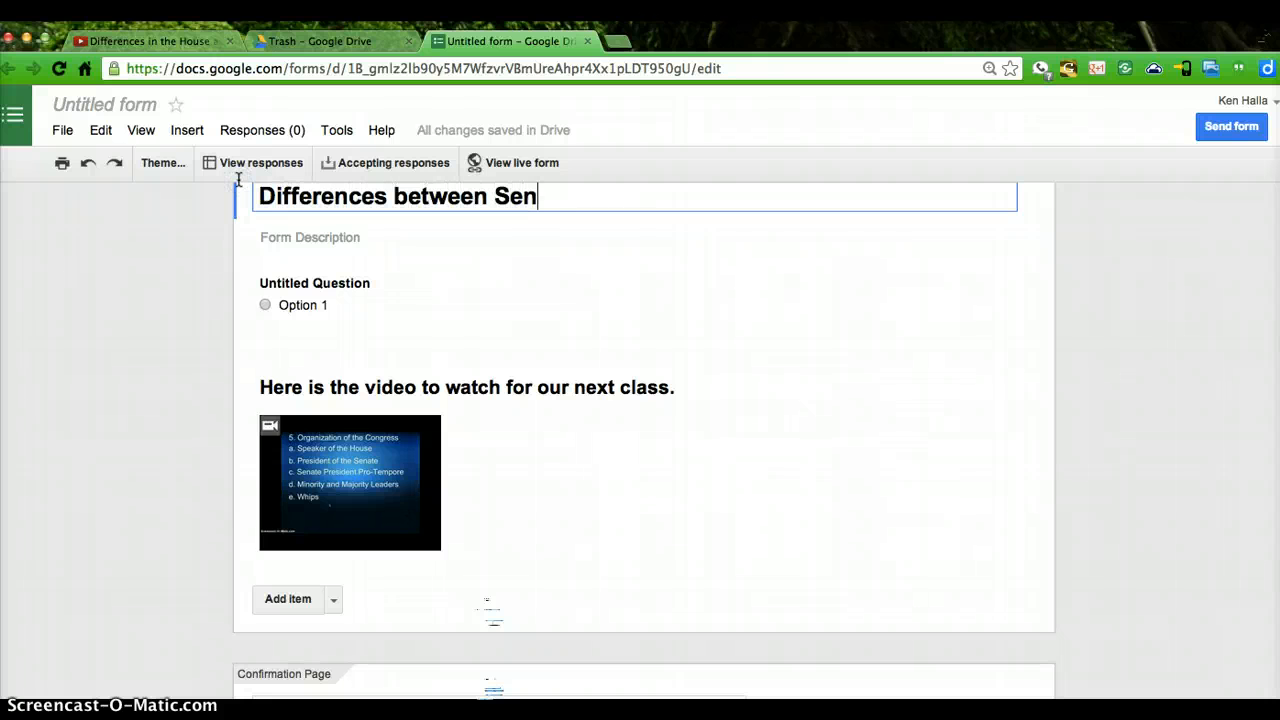
type("ate and H")
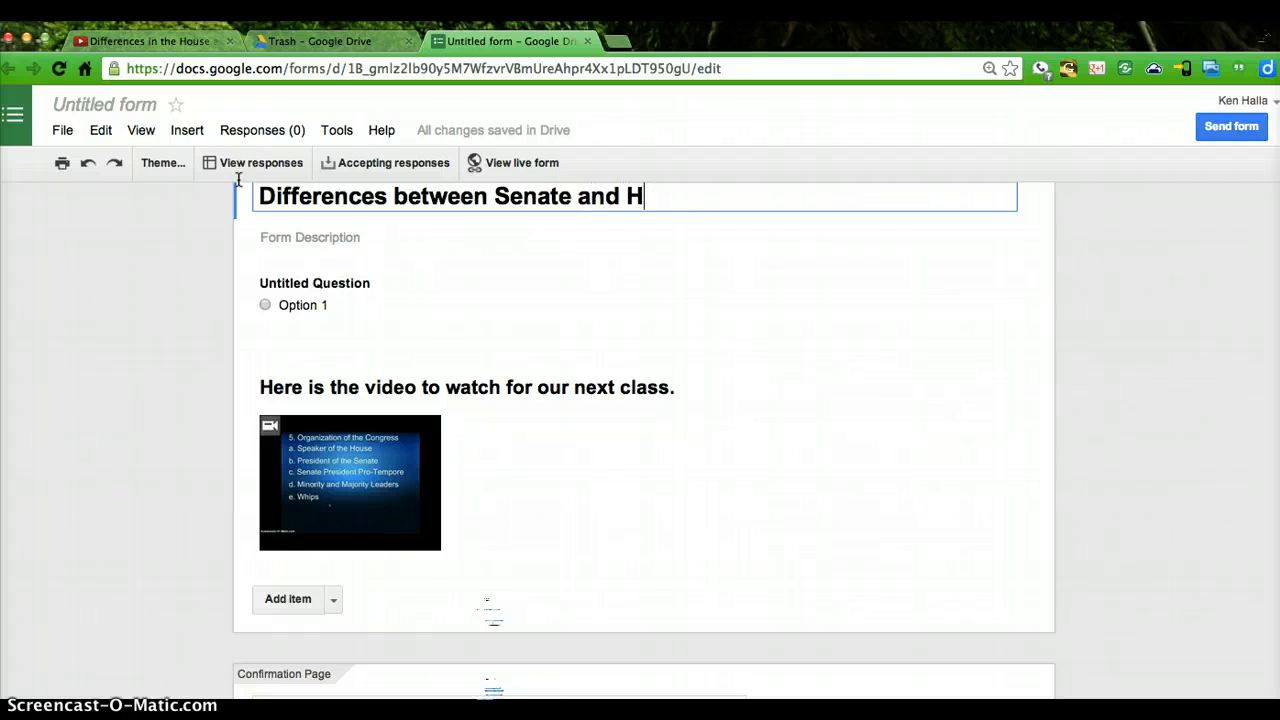
type("ouse")
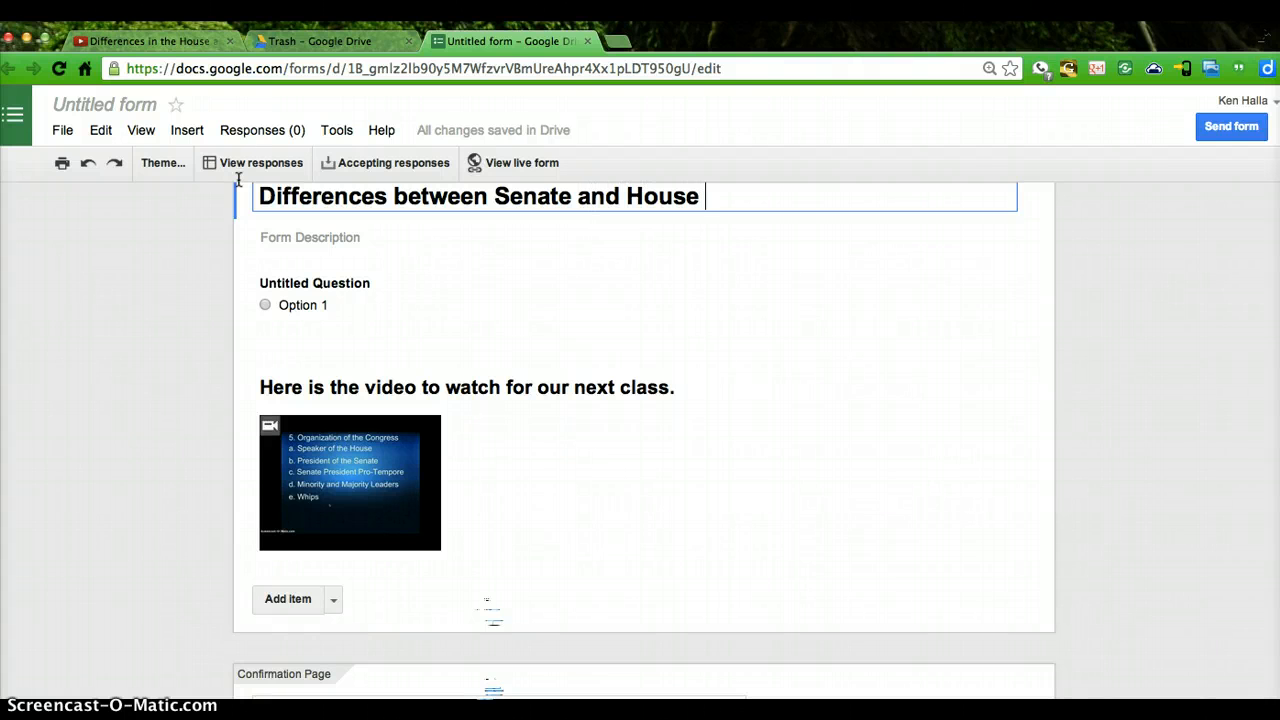
Step: Add a text question below the video titled "Do you have a question(s) about the material you just watched?"
scroll(434, 523, "down", 2)
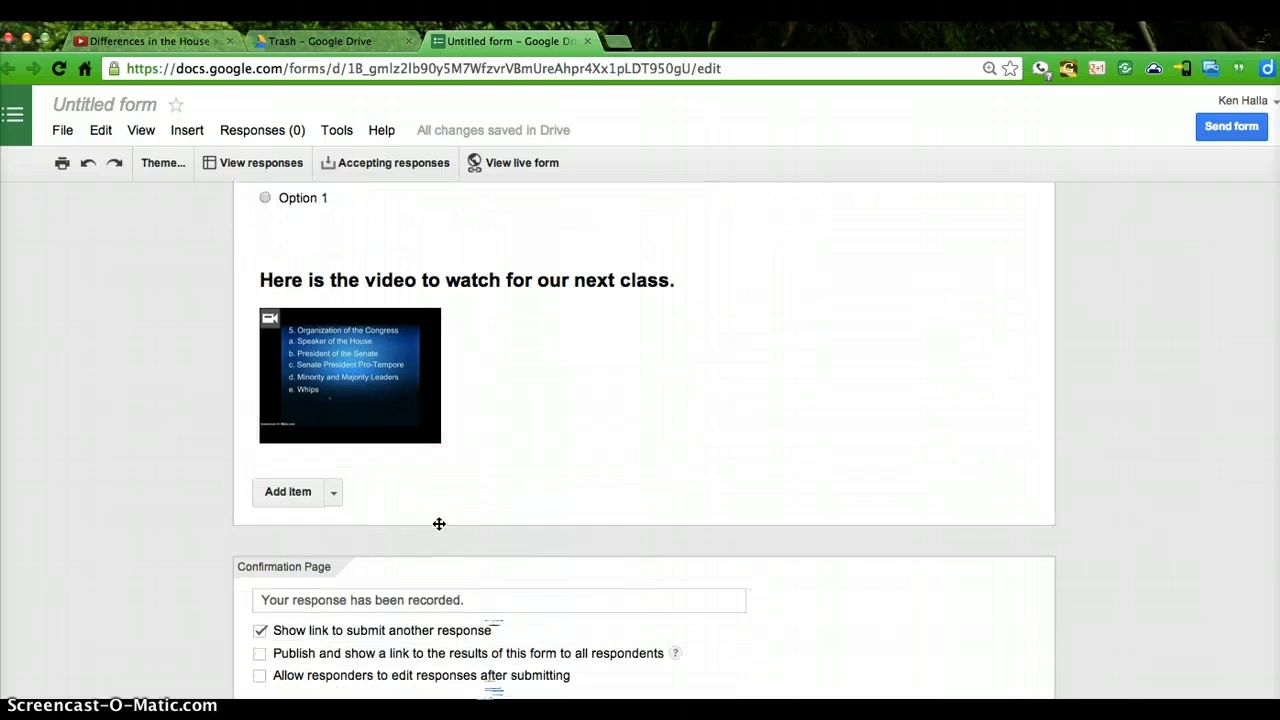
left_click(312, 496)
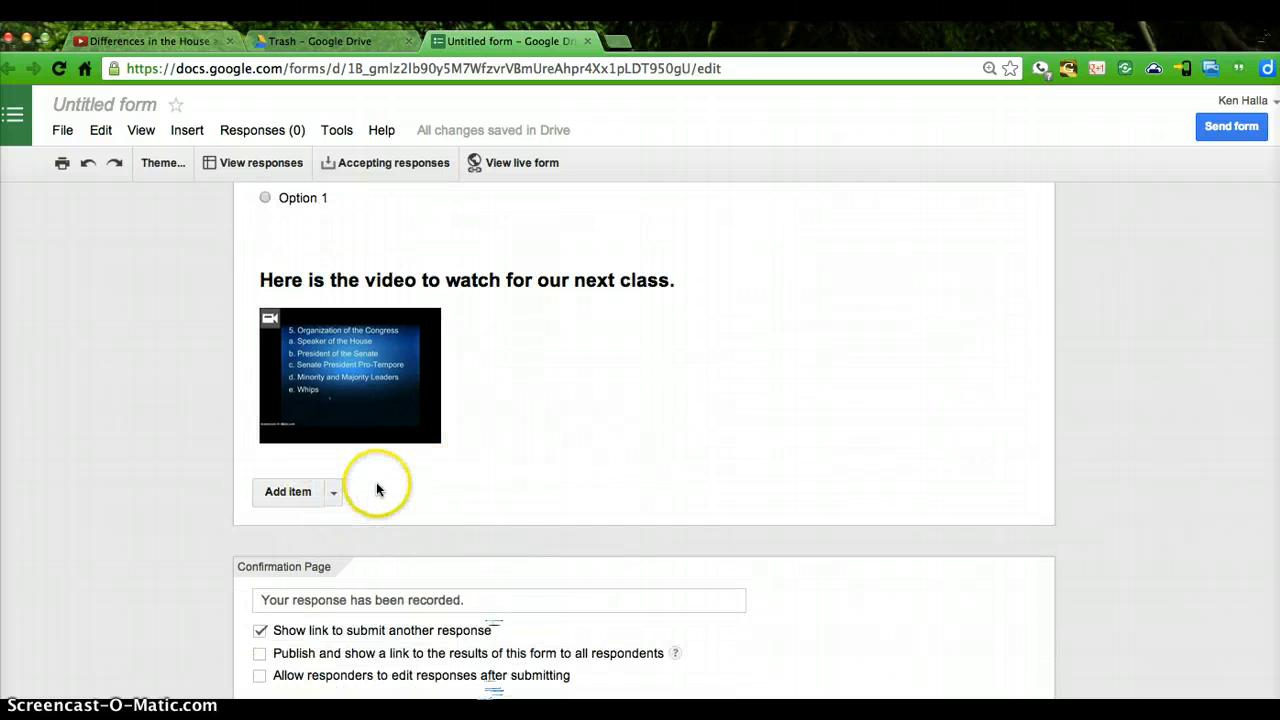
scroll(377, 482, "down", 1)
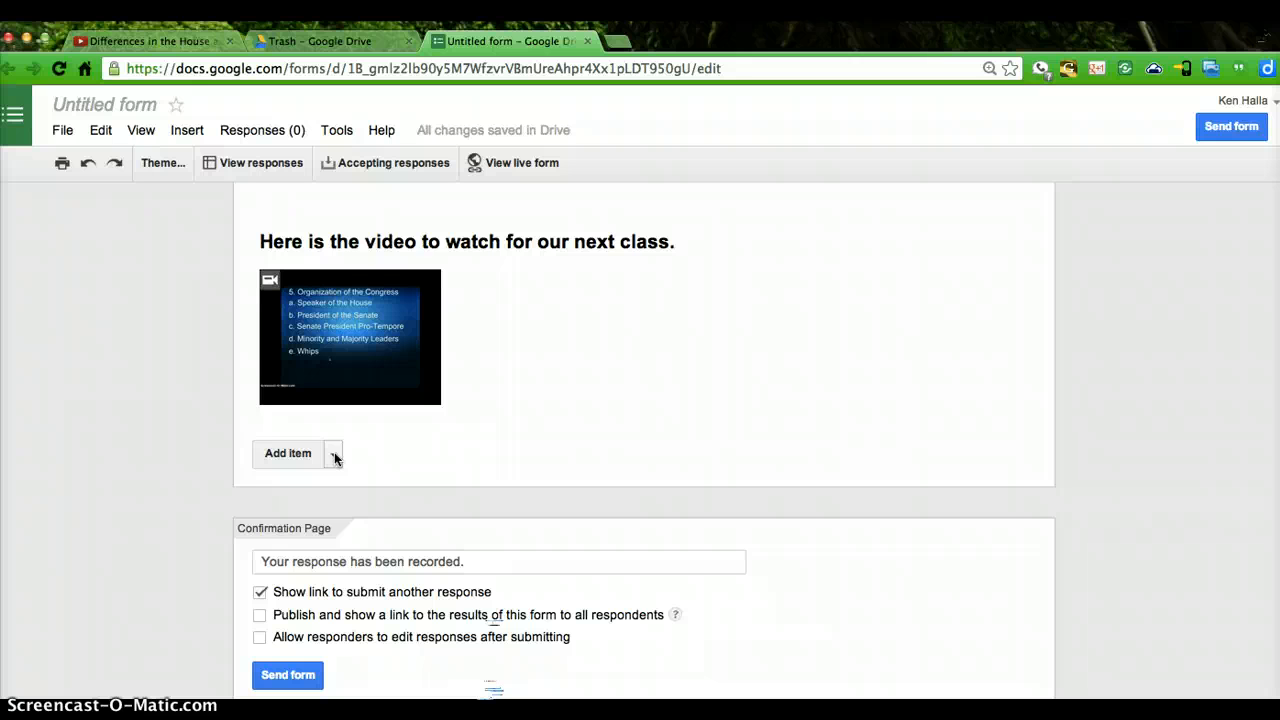
left_click(335, 456)
left_click(298, 510)
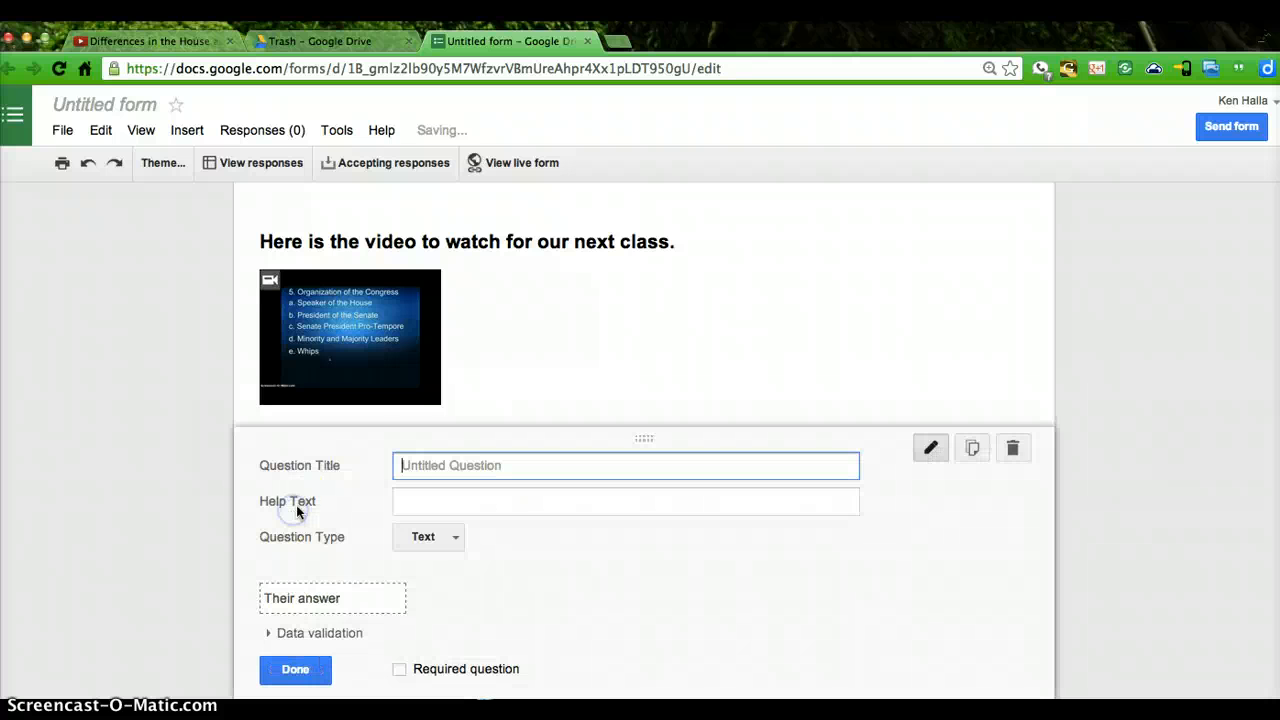
left_click(409, 458)
type("D")
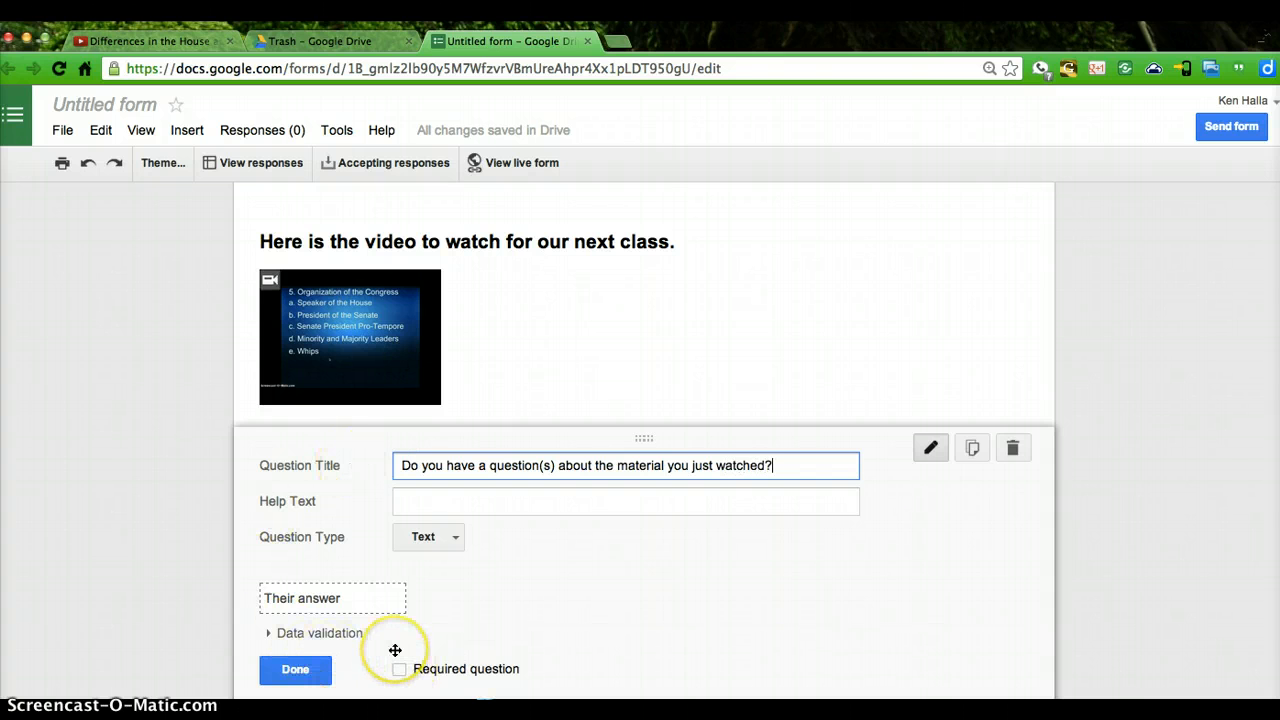
scroll(395, 650, "down", 1)
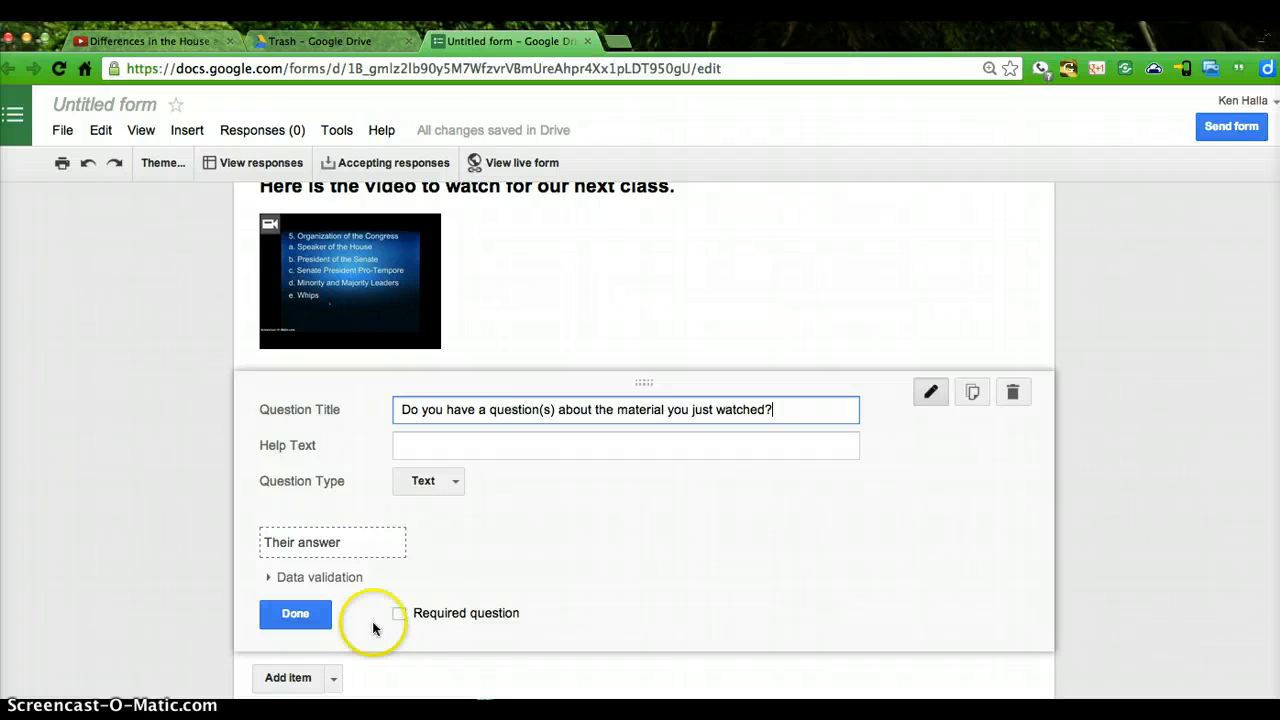
left_click(300, 614)
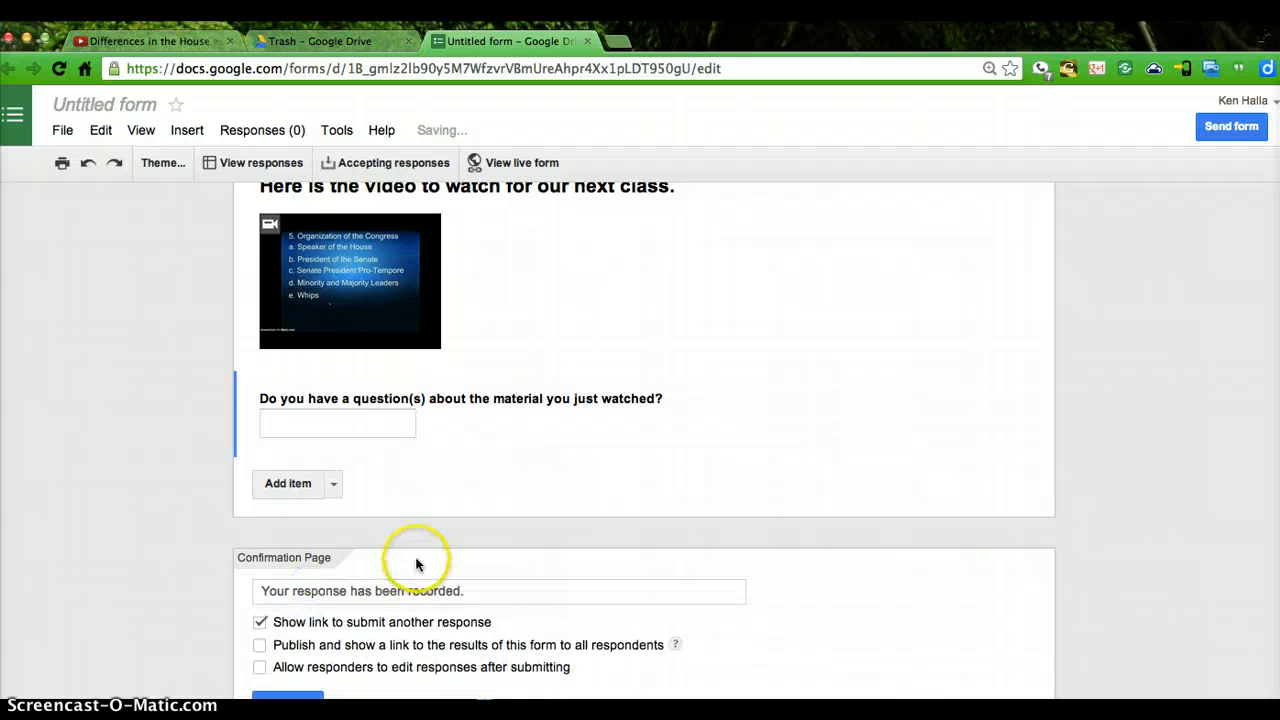
Step: Add a required text question "What is your name?" and move it directly below the video, above the other text question
left_click(334, 484)
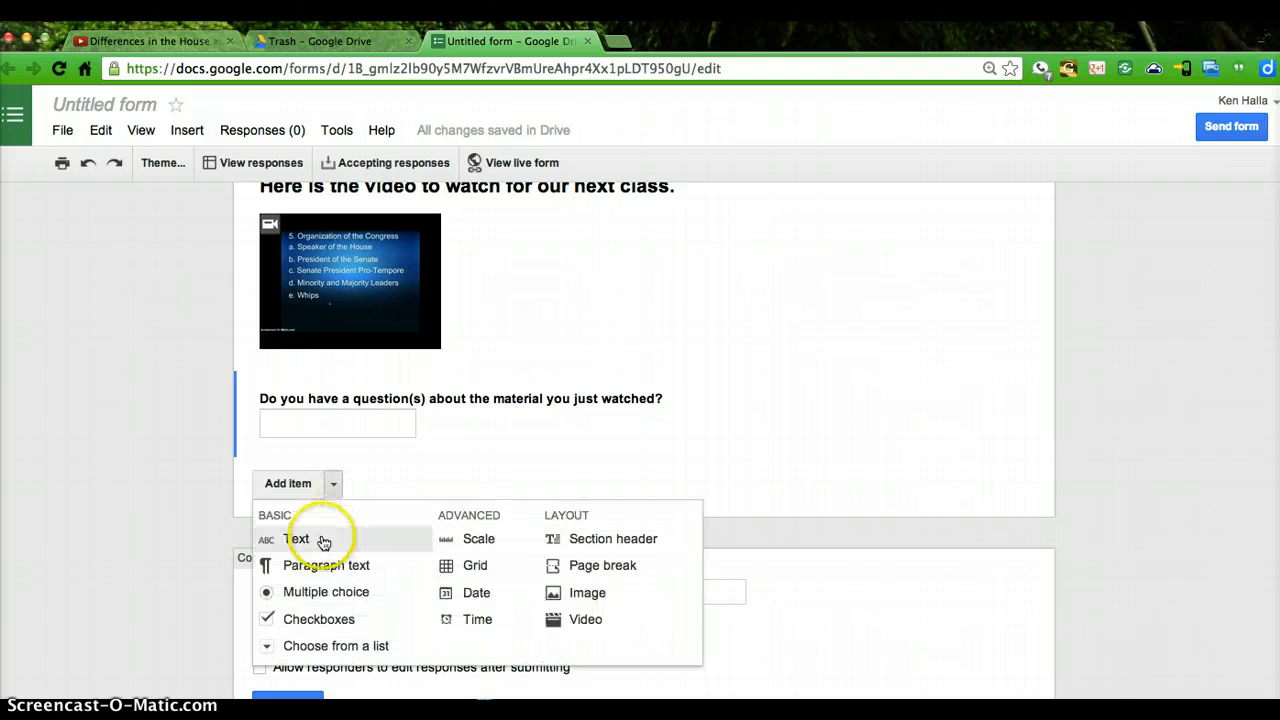
left_click(323, 541)
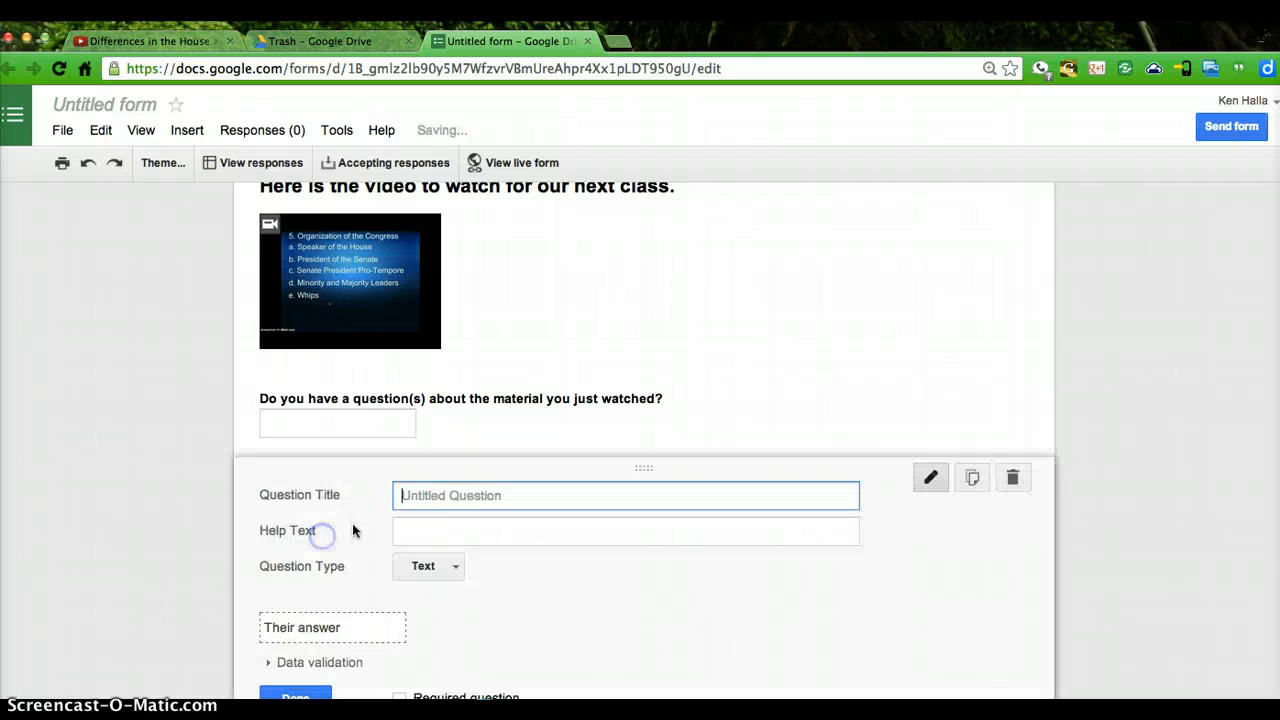
left_click(420, 503)
type("What is ")
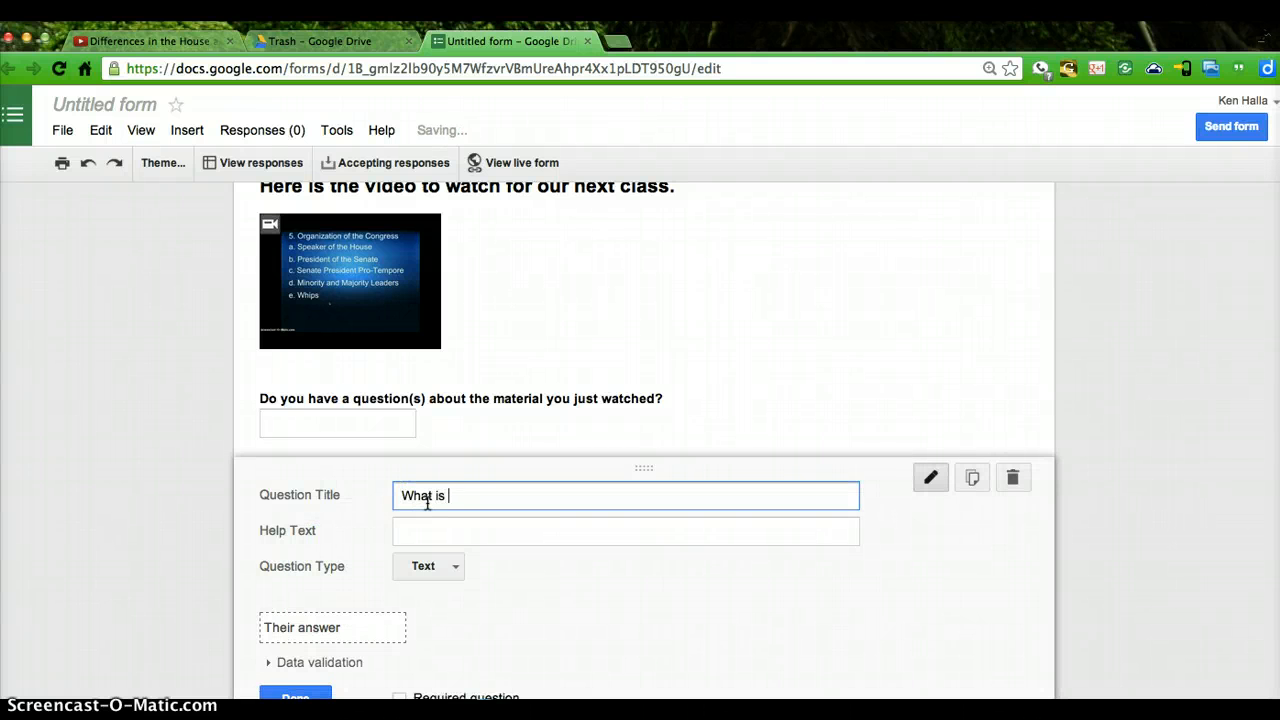
type("your name?")
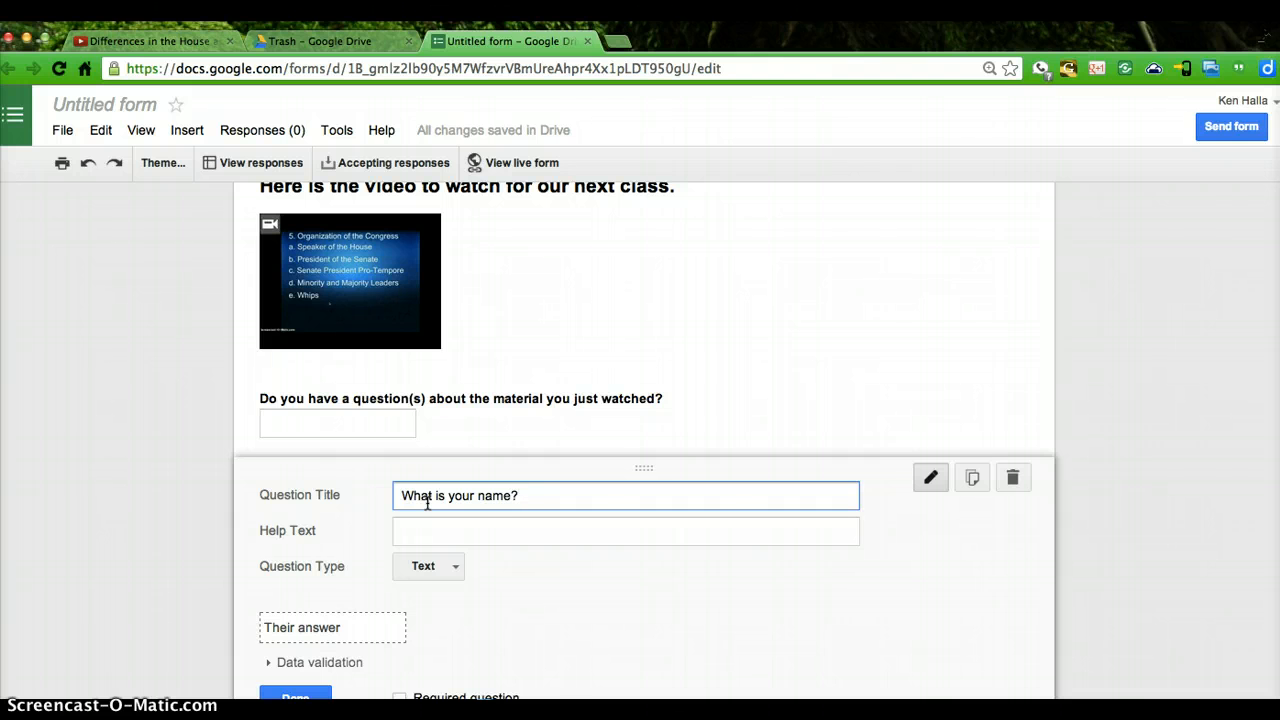
scroll(480, 591, "down", 3)
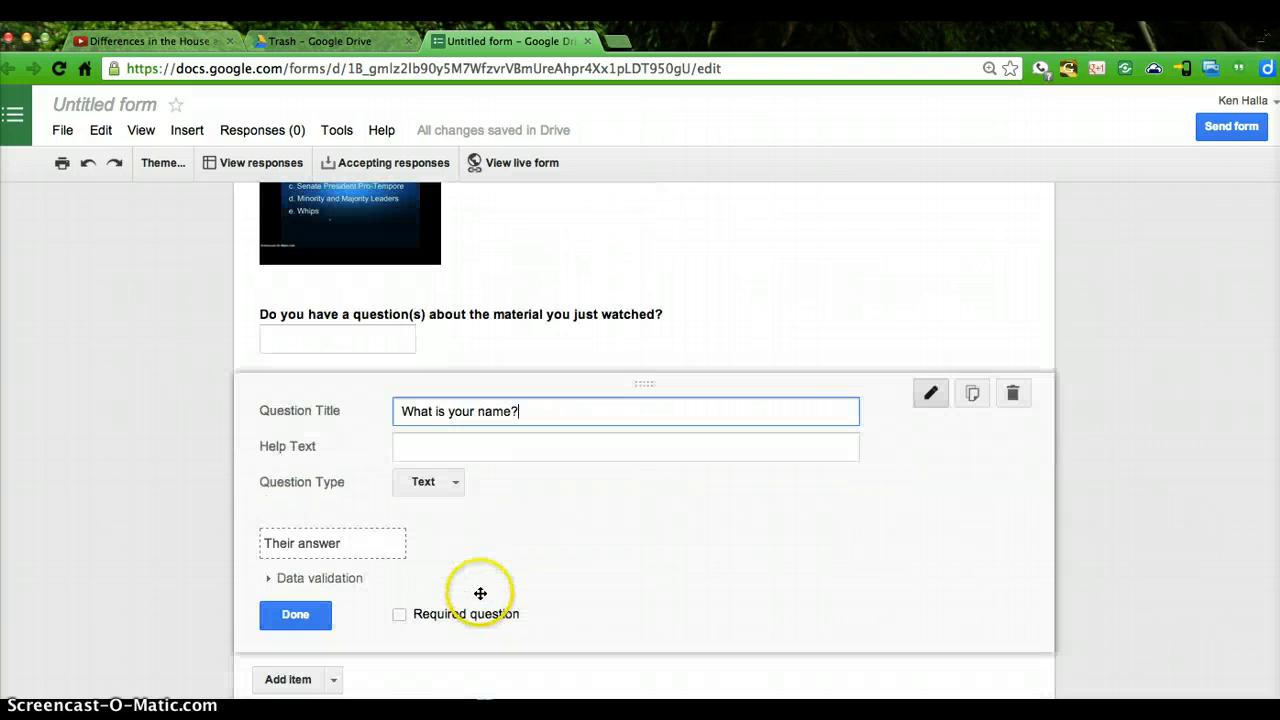
left_click(401, 606)
left_click(293, 603)
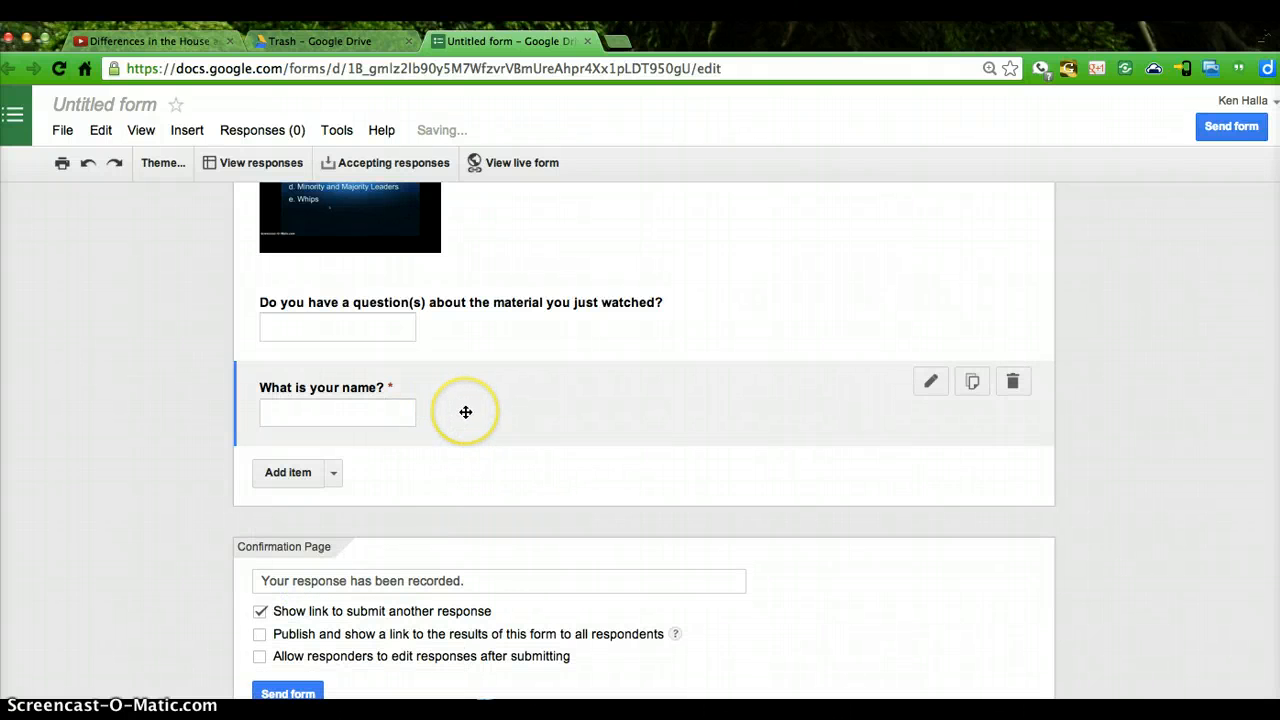
mouse_move(465, 412)
left_mouse_down()
mouse_move(457, 334)
mouse_move(462, 409)
left_mouse_up()
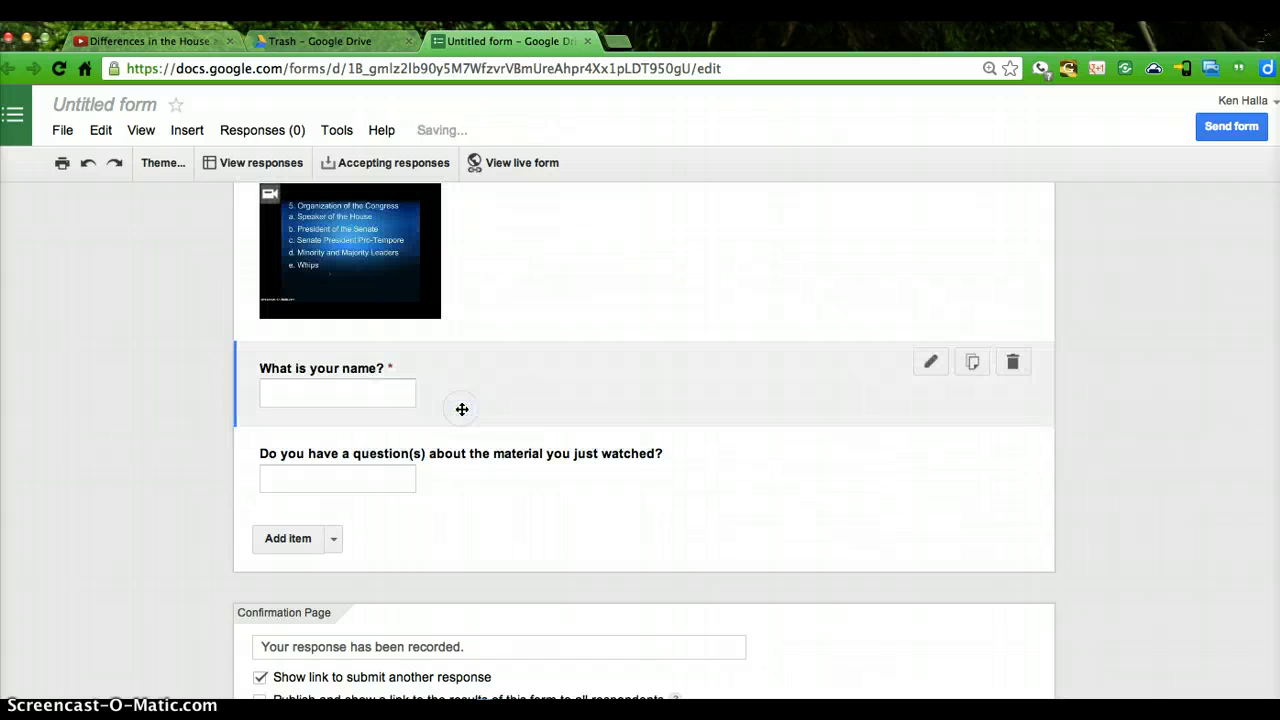
Step: Stop the form from accepting responses and turn response collection back on
left_click(576, 369)
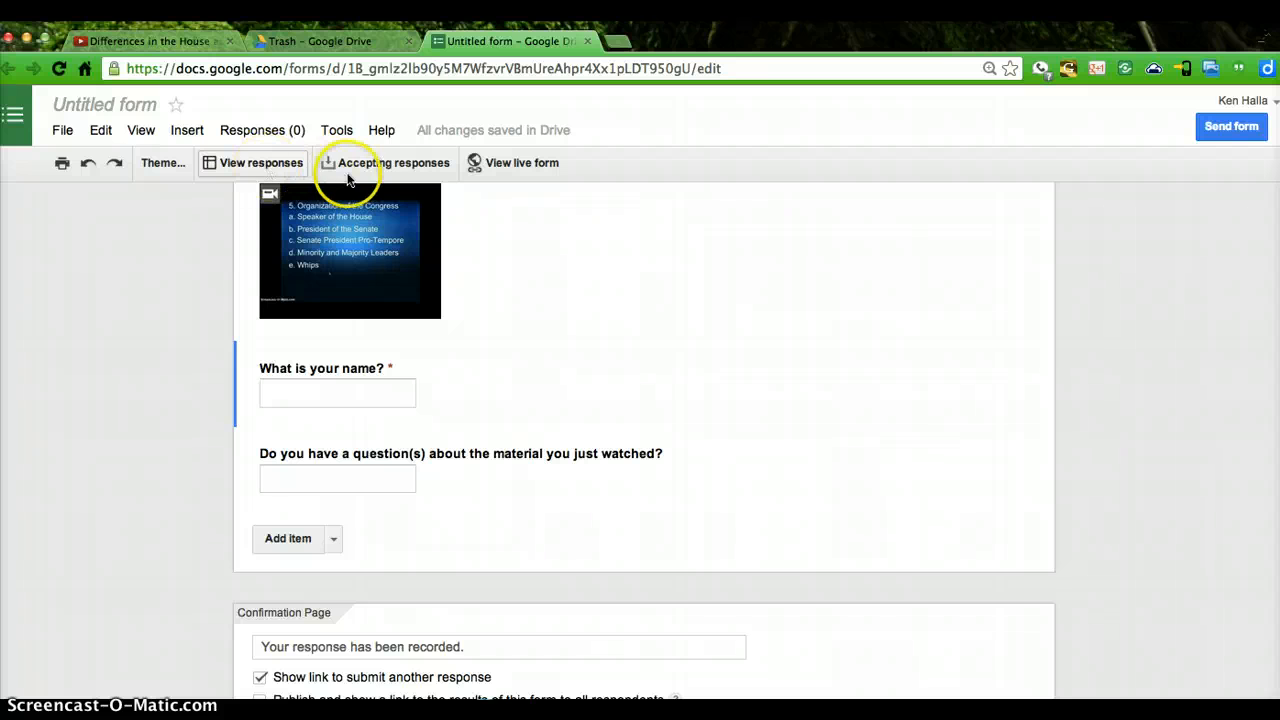
left_click(397, 170)
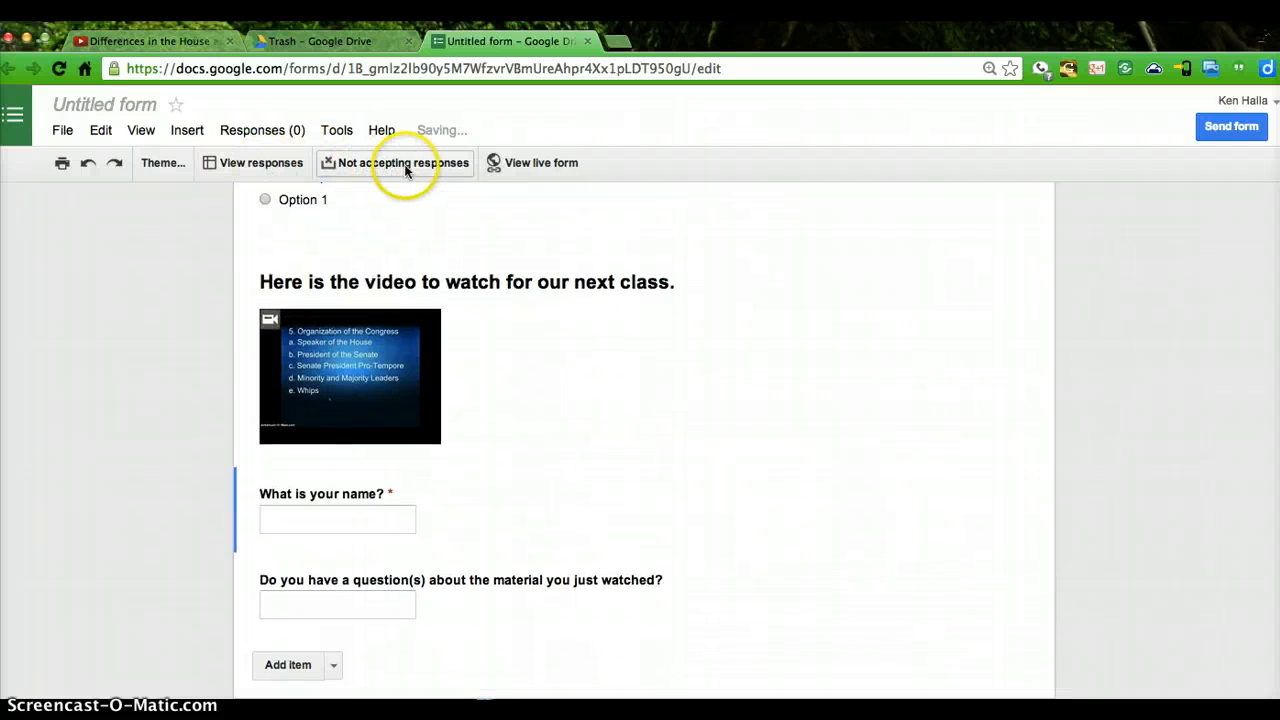
left_click(405, 168)
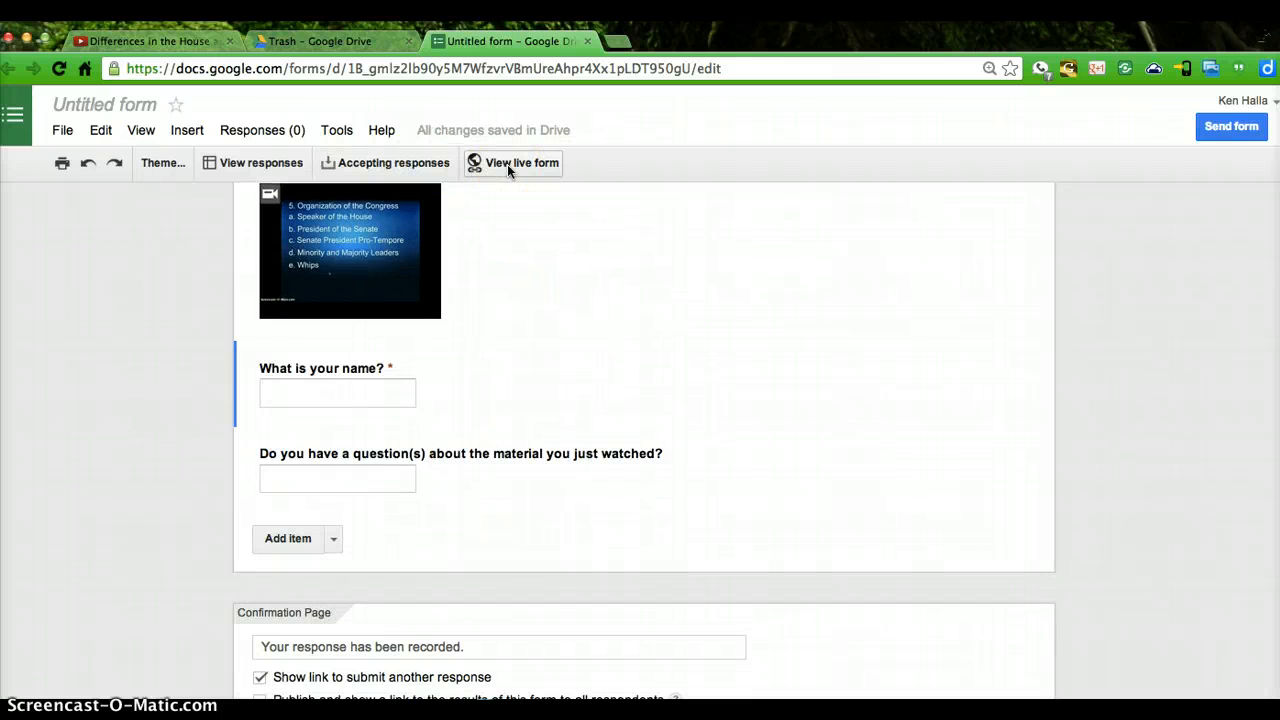
Step: View the live form, select its web address, and briefly play and pause the embedded video to check it
right_click(507, 164)
left_click(507, 164)
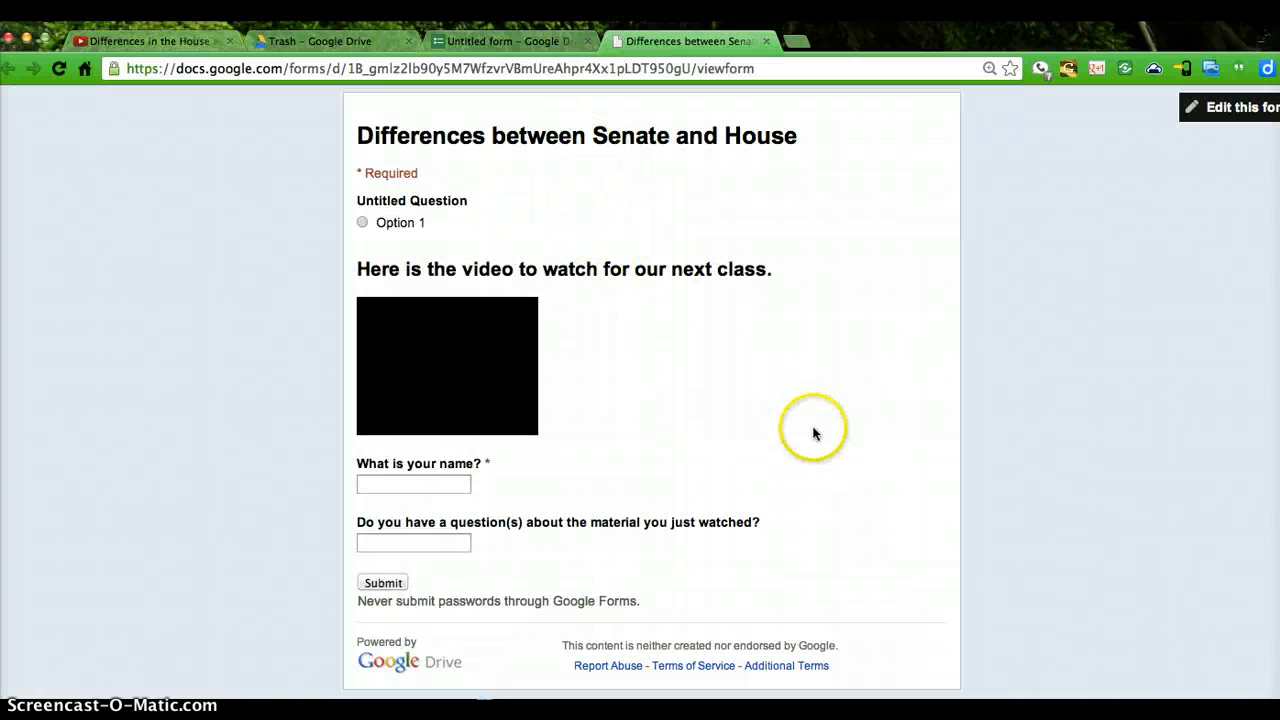
left_click(590, 70)
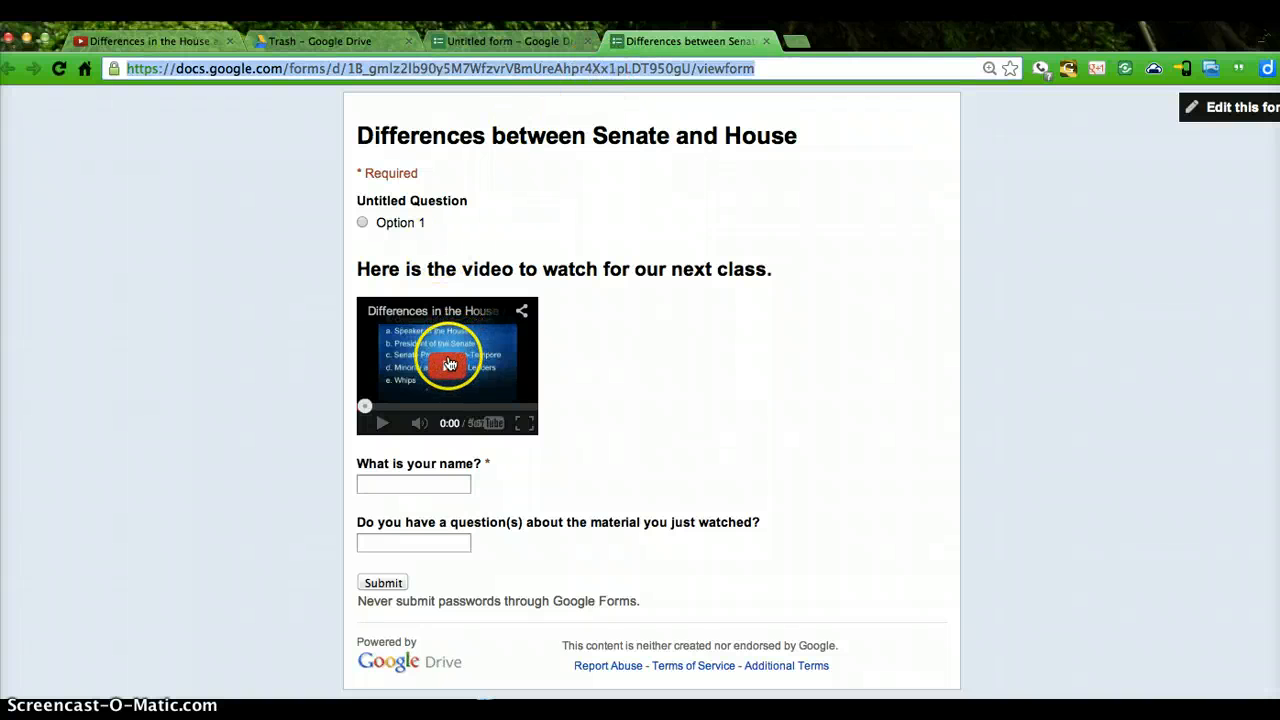
left_click(449, 363)
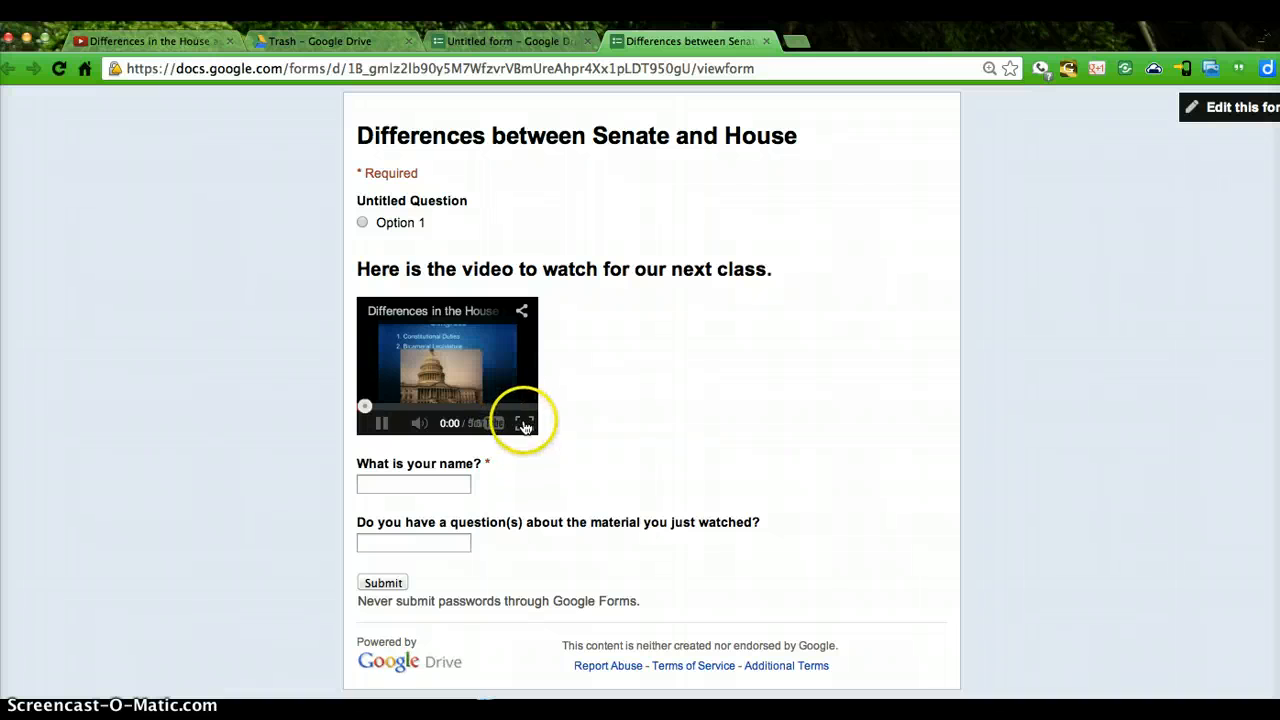
left_click(381, 423)
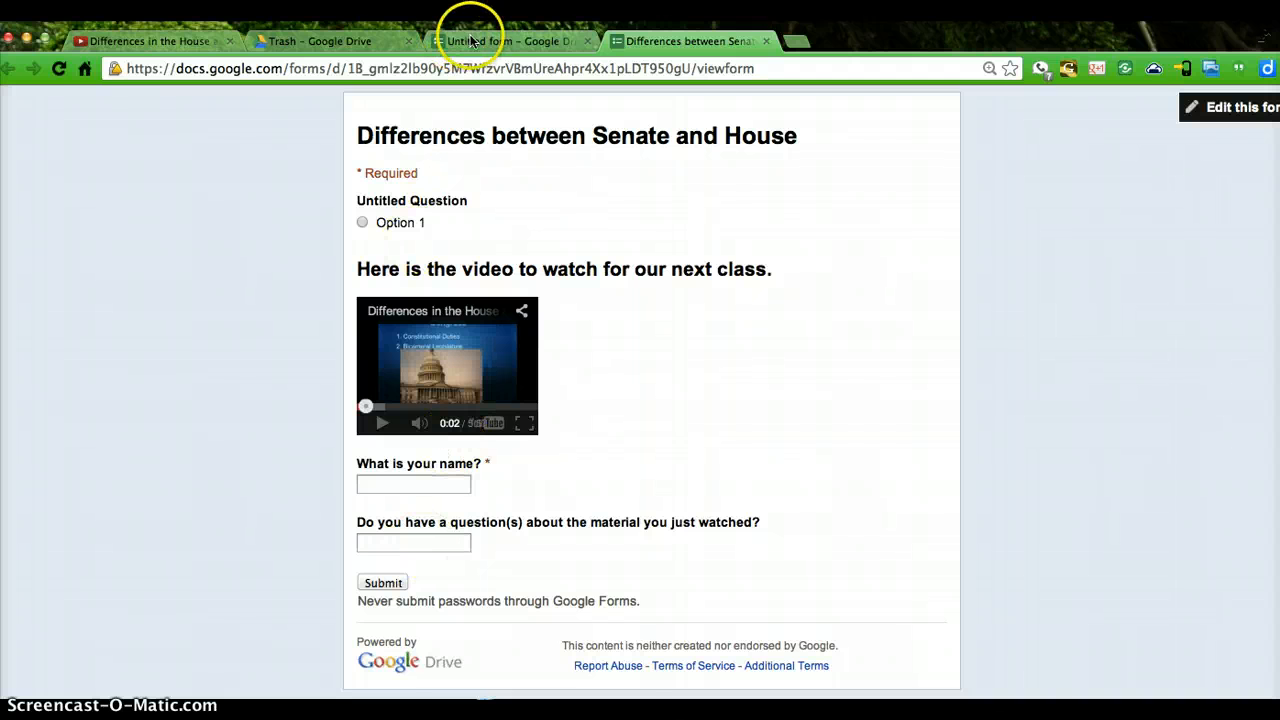
Step: Open the form's response spreadsheet from the form editor and hide the Timestamp column
left_click(468, 40)
left_click(253, 162)
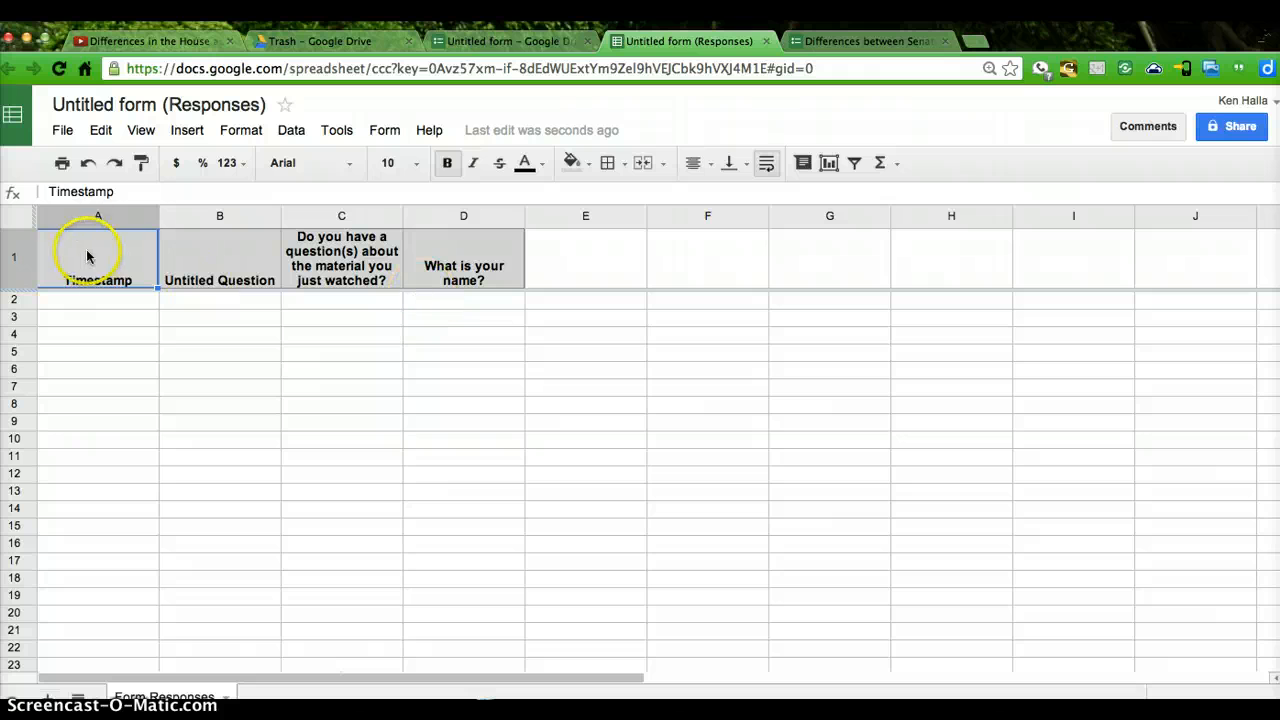
left_click(80, 218)
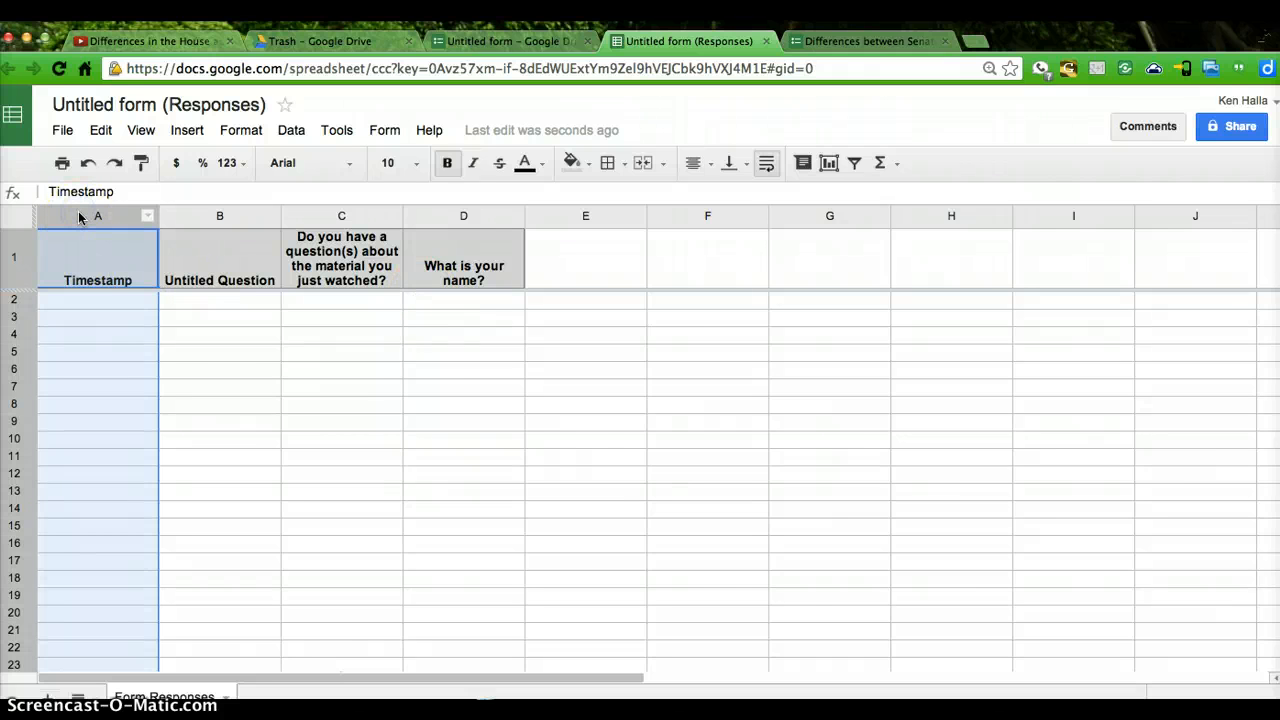
right_click(77, 318)
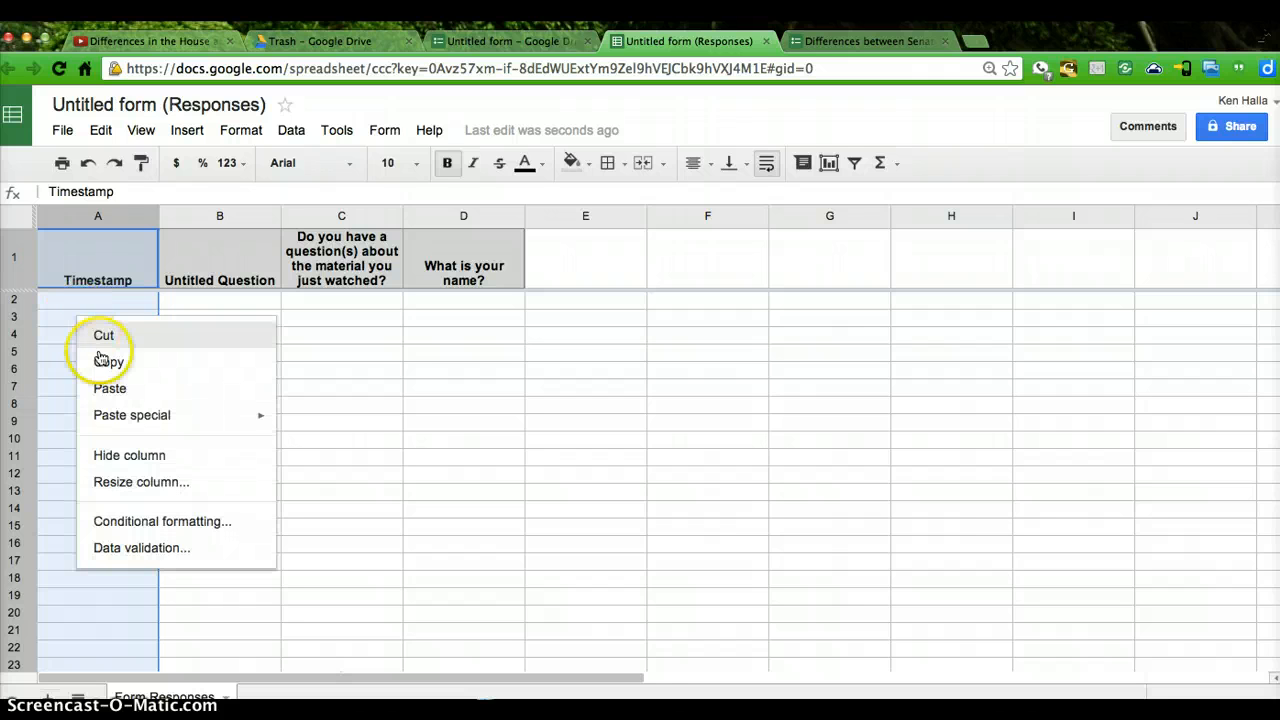
left_click(125, 453)
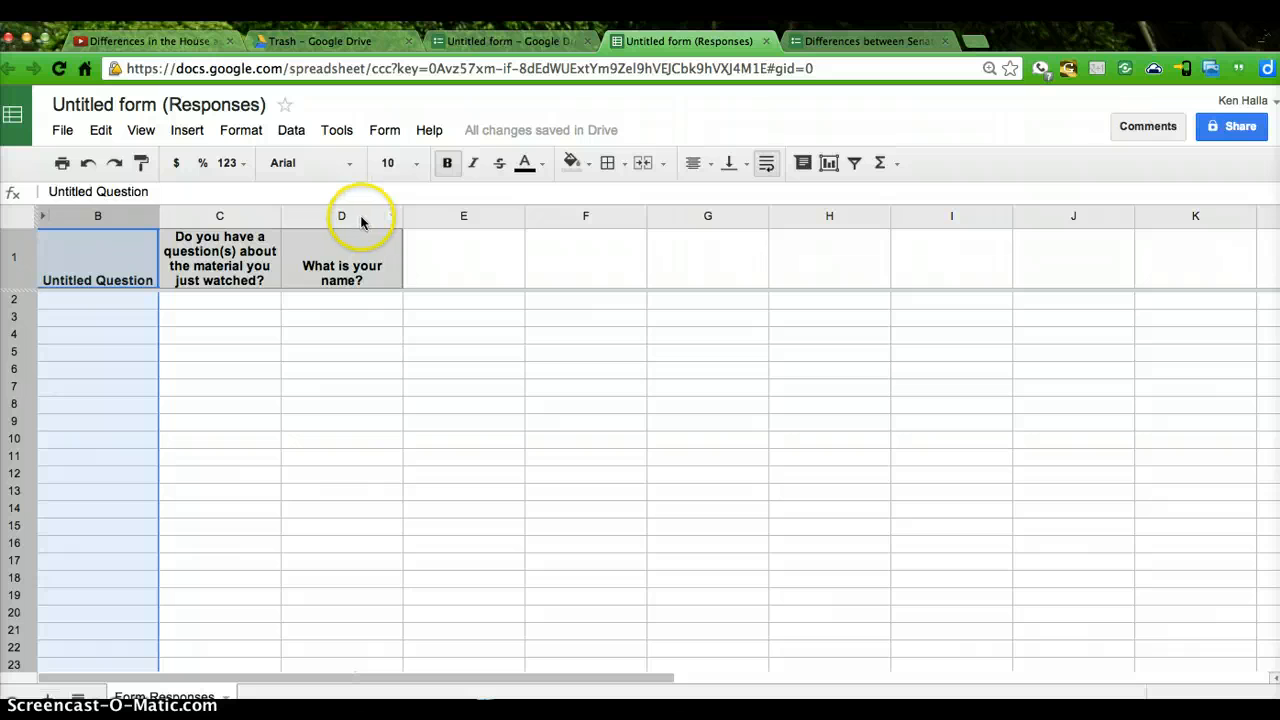
Step: Select the "What is your name?" column and examine the options for sorting the sheet by it
left_click_drag(361, 221, 163, 220)
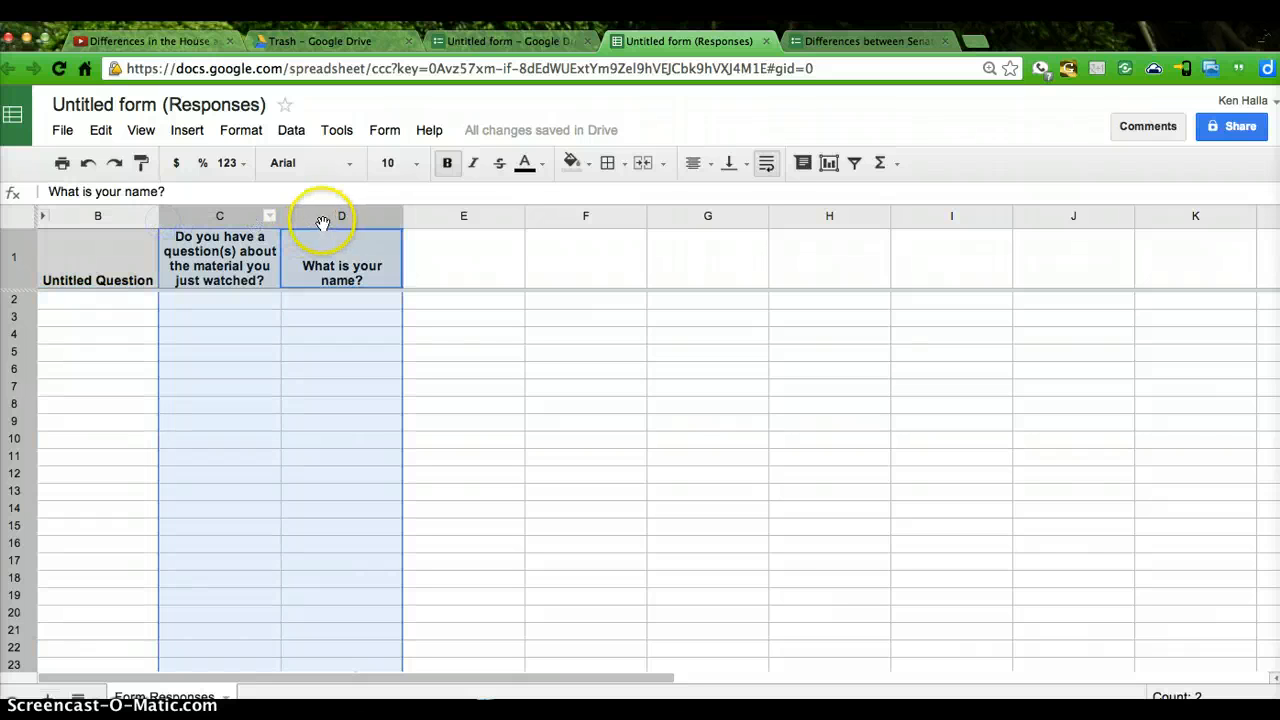
left_click(428, 254)
left_click(321, 215)
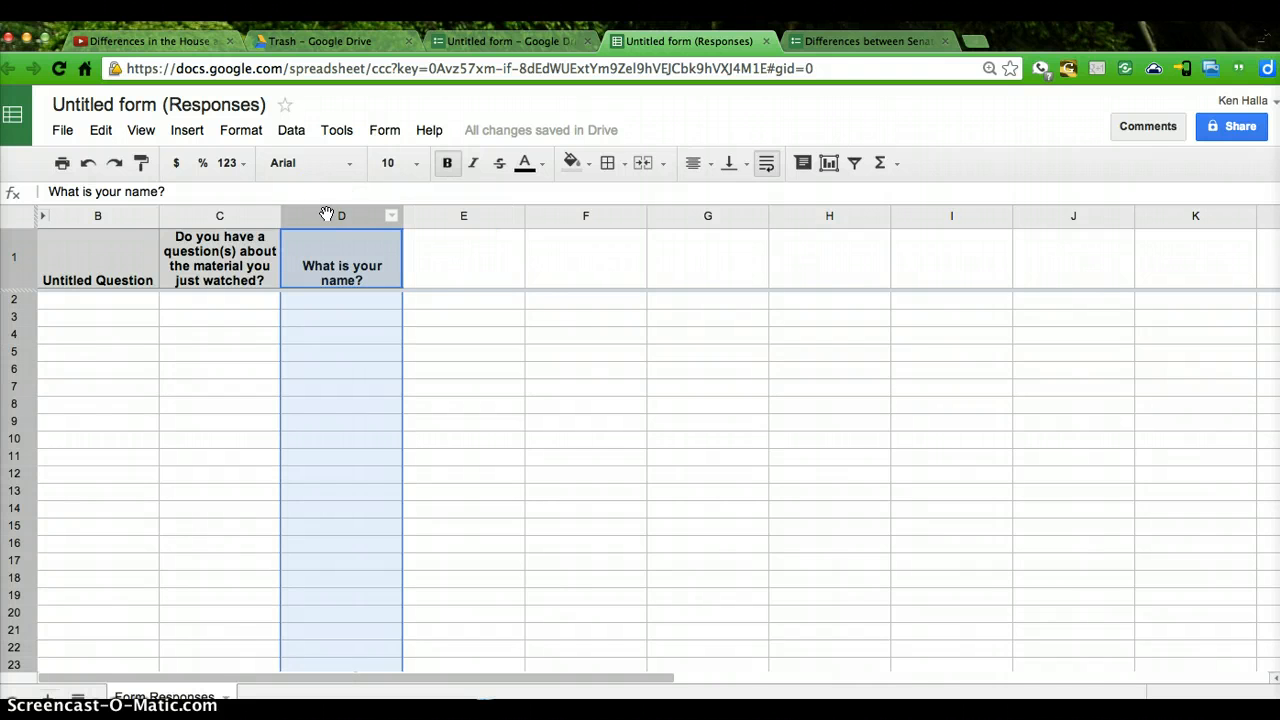
left_click(291, 130)
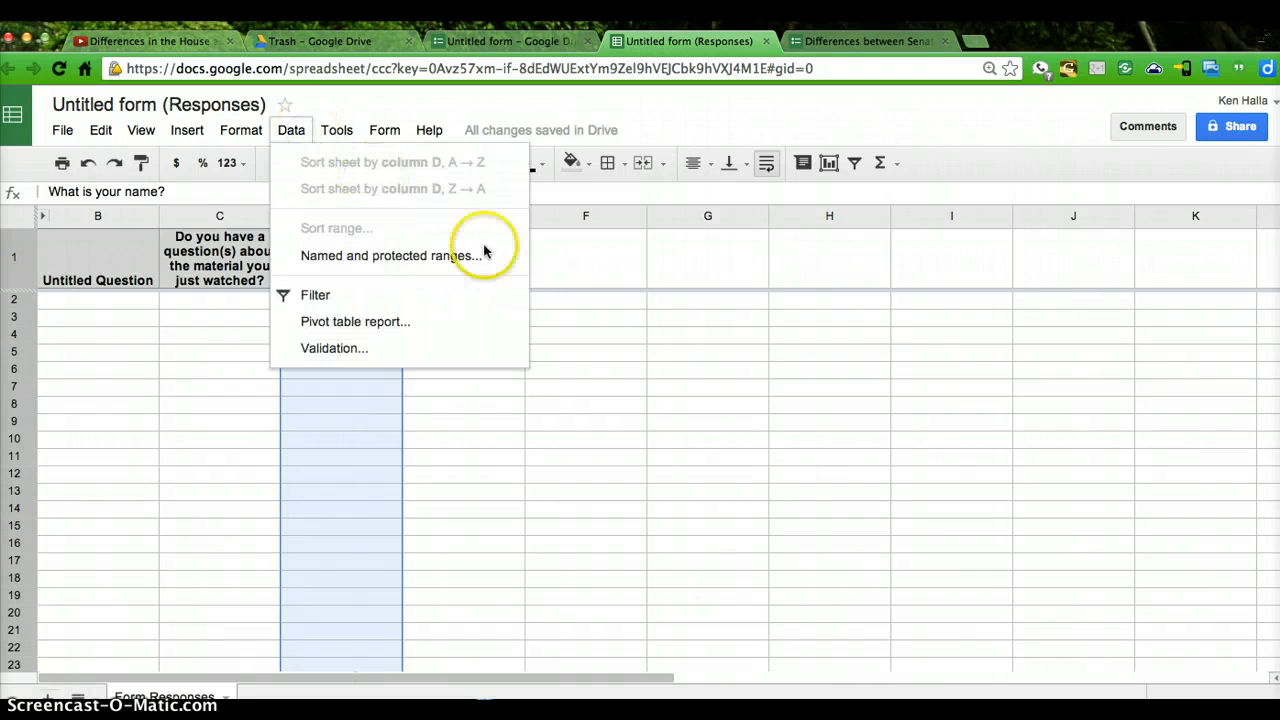
mouse_move(337, 130)
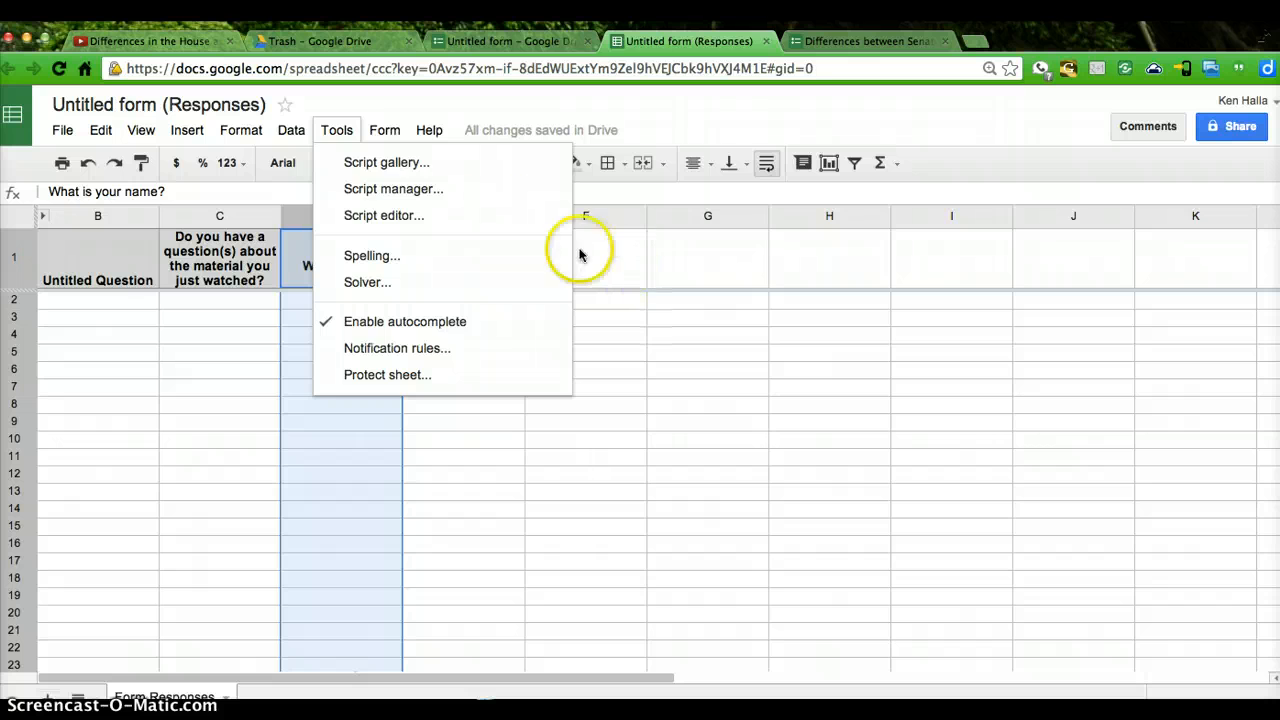
mouse_move(291, 130)
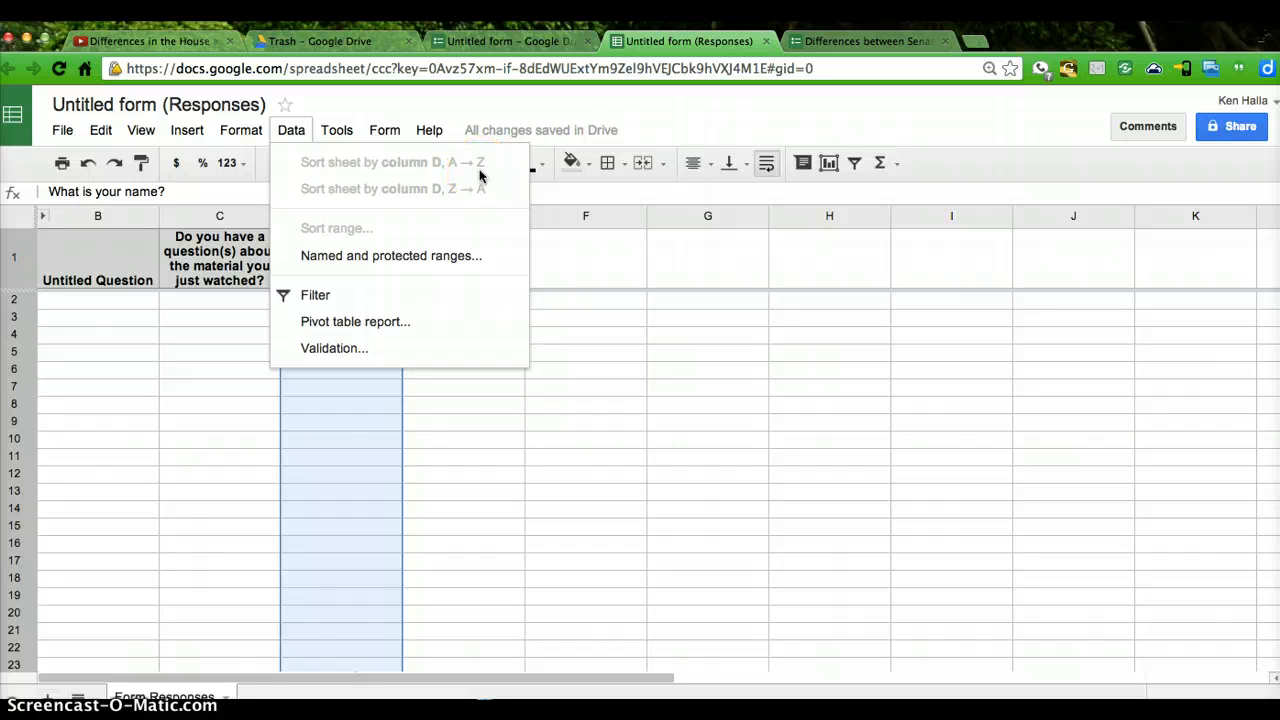
left_click(560, 258)
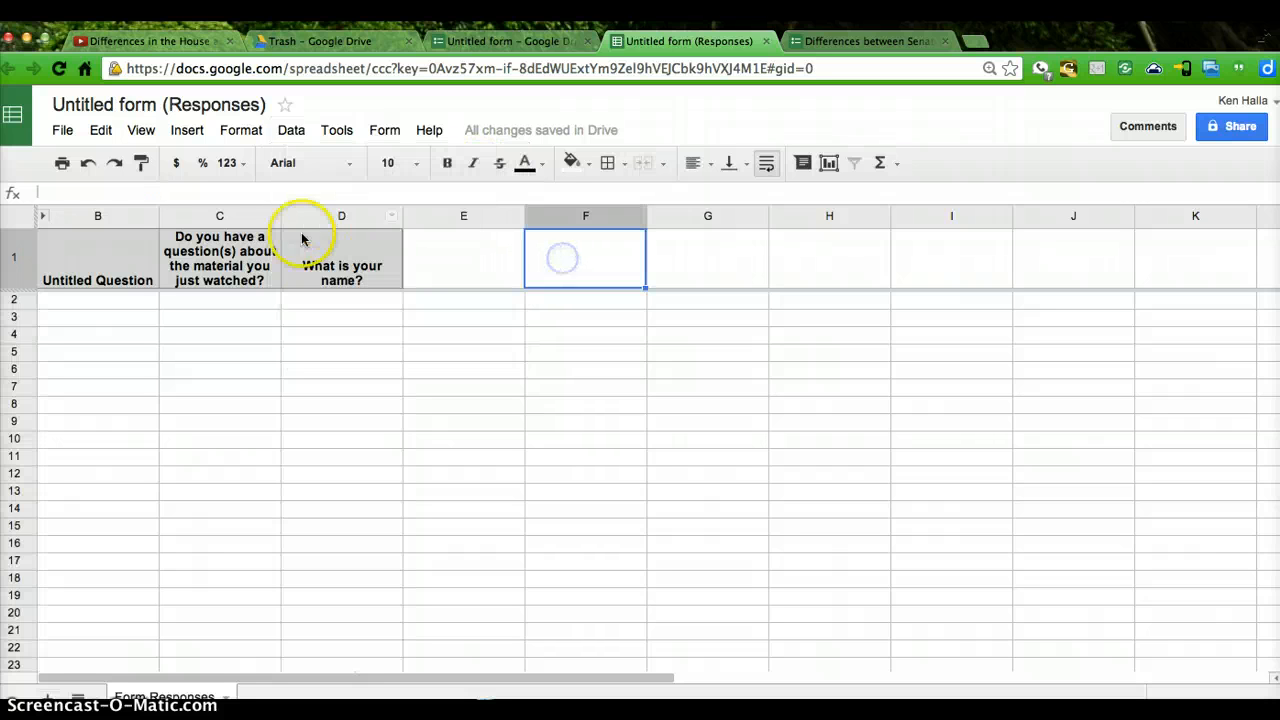
Step: Highlight the question answer cells C2:C14 and examine the option for hiding the "What is your name?" column
left_click(364, 536)
left_click(324, 336)
left_click_drag(249, 302, 251, 516)
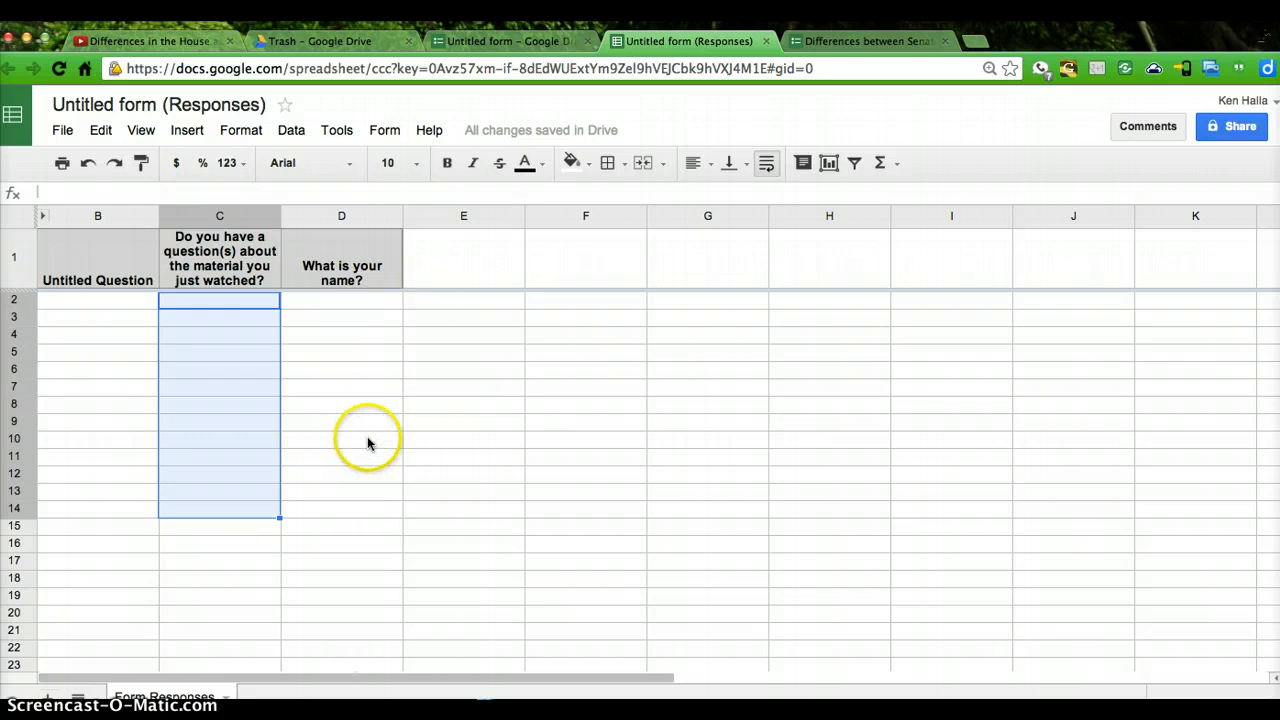
left_click(356, 216)
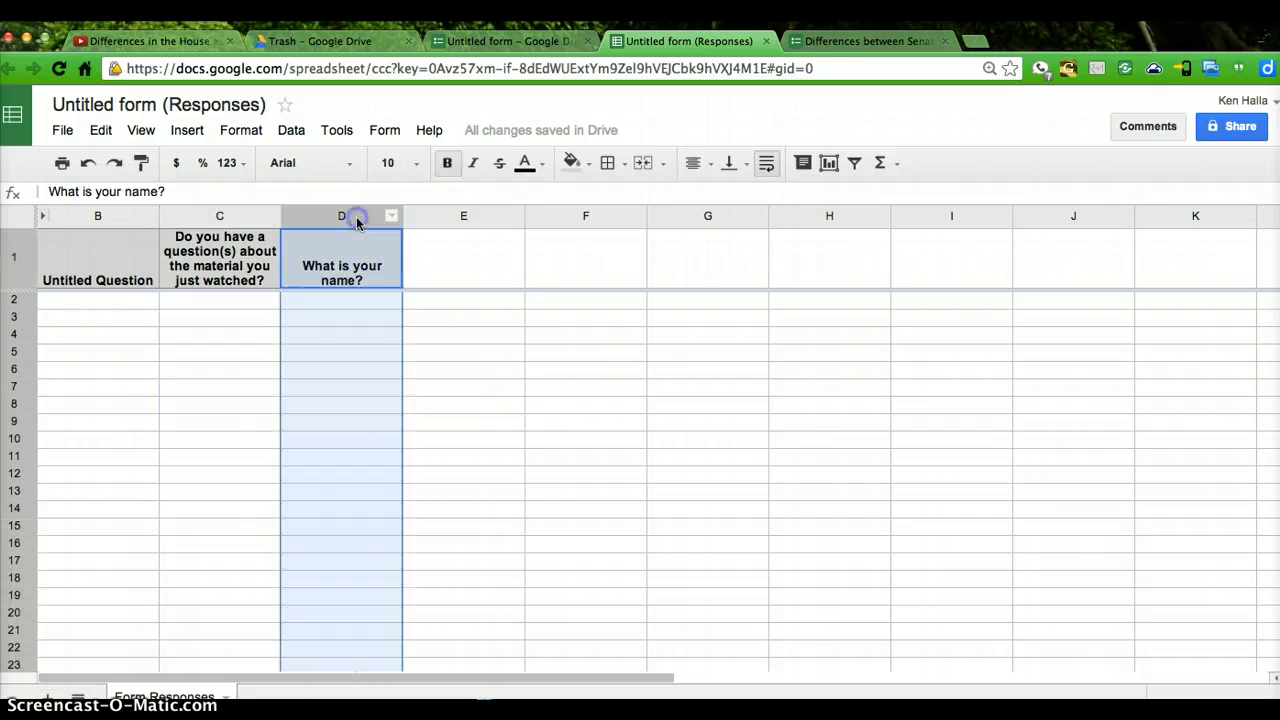
right_click(348, 364)
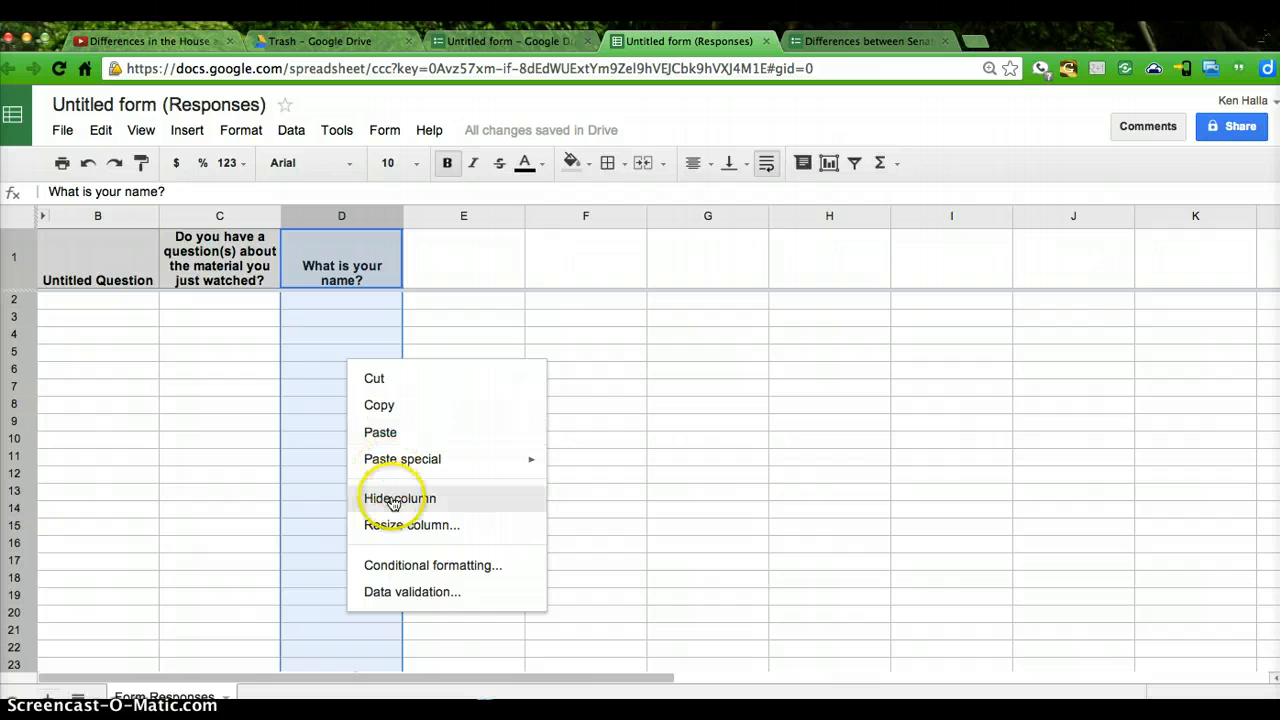
left_click(253, 302)
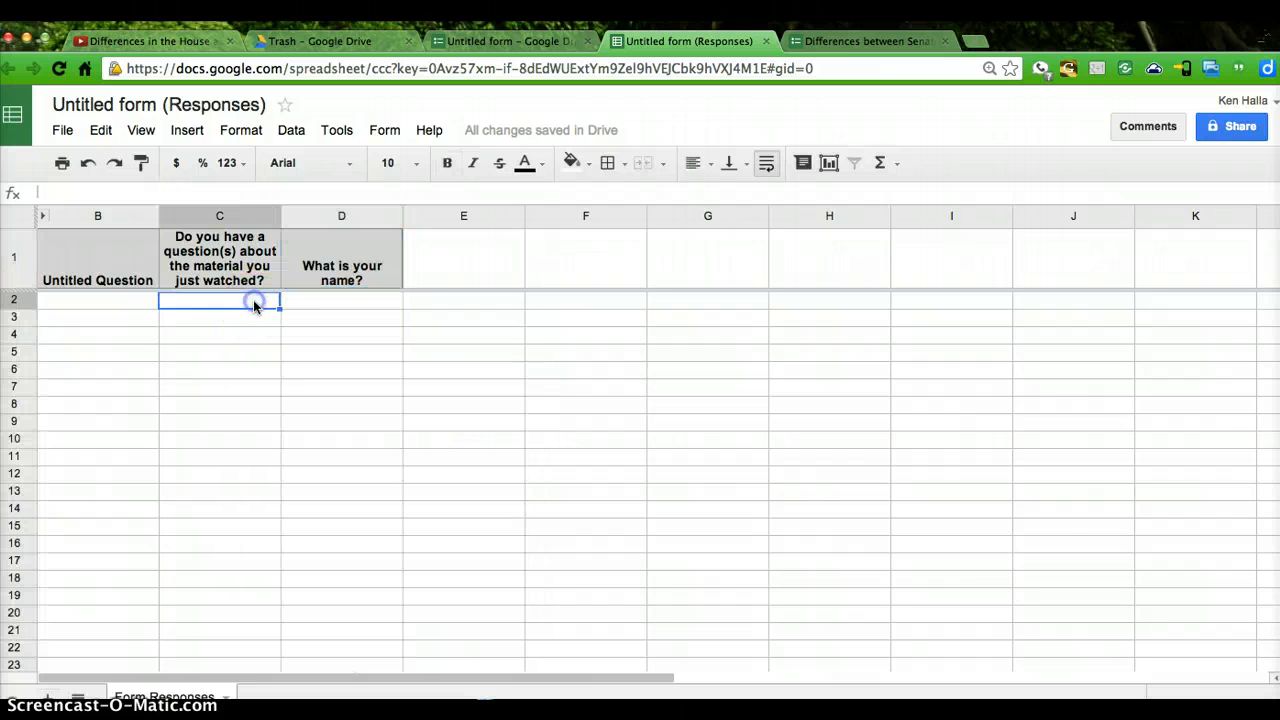